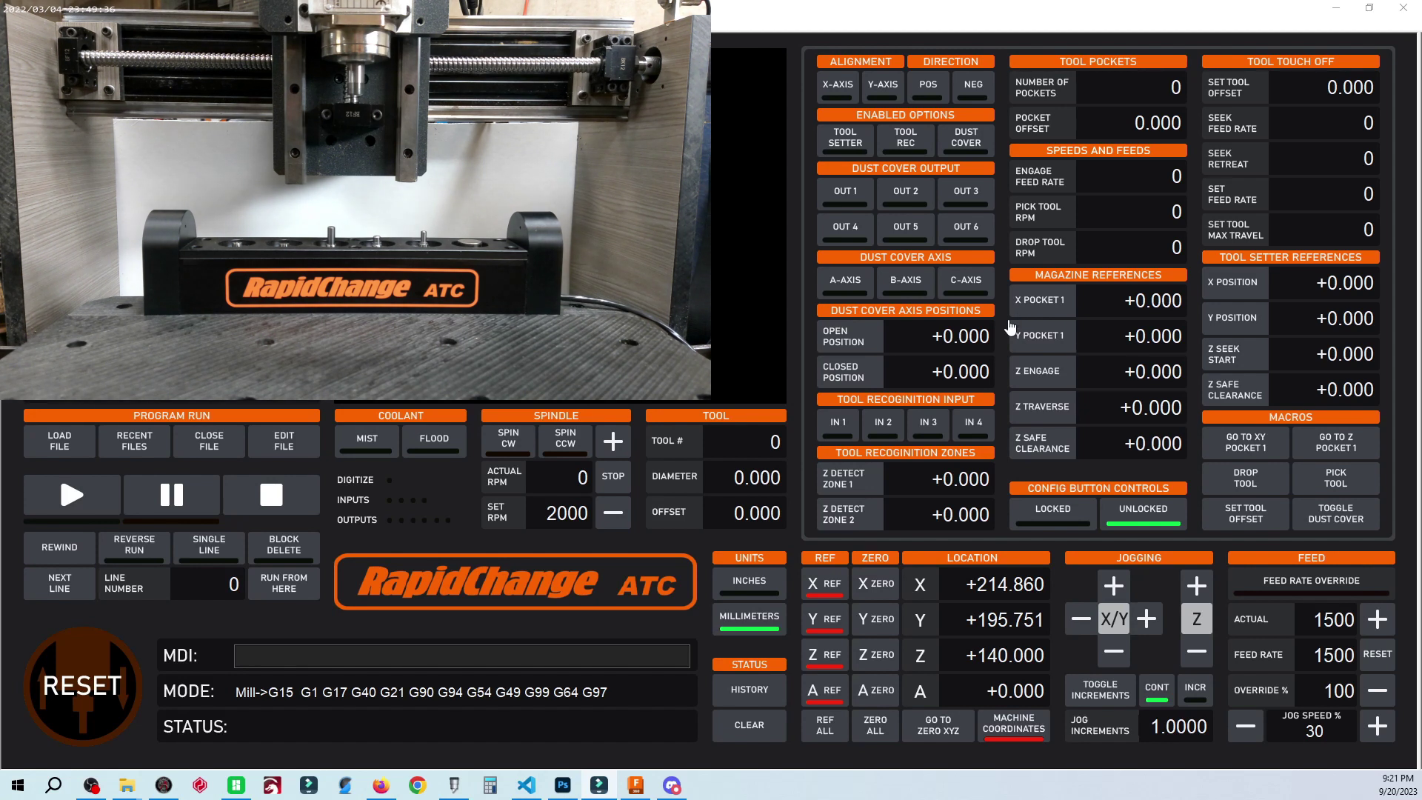
Keep units in millimetres and align the magazine along the X axis in the negative direction
{"action": "left_click", "coordinate": [767, 584]}
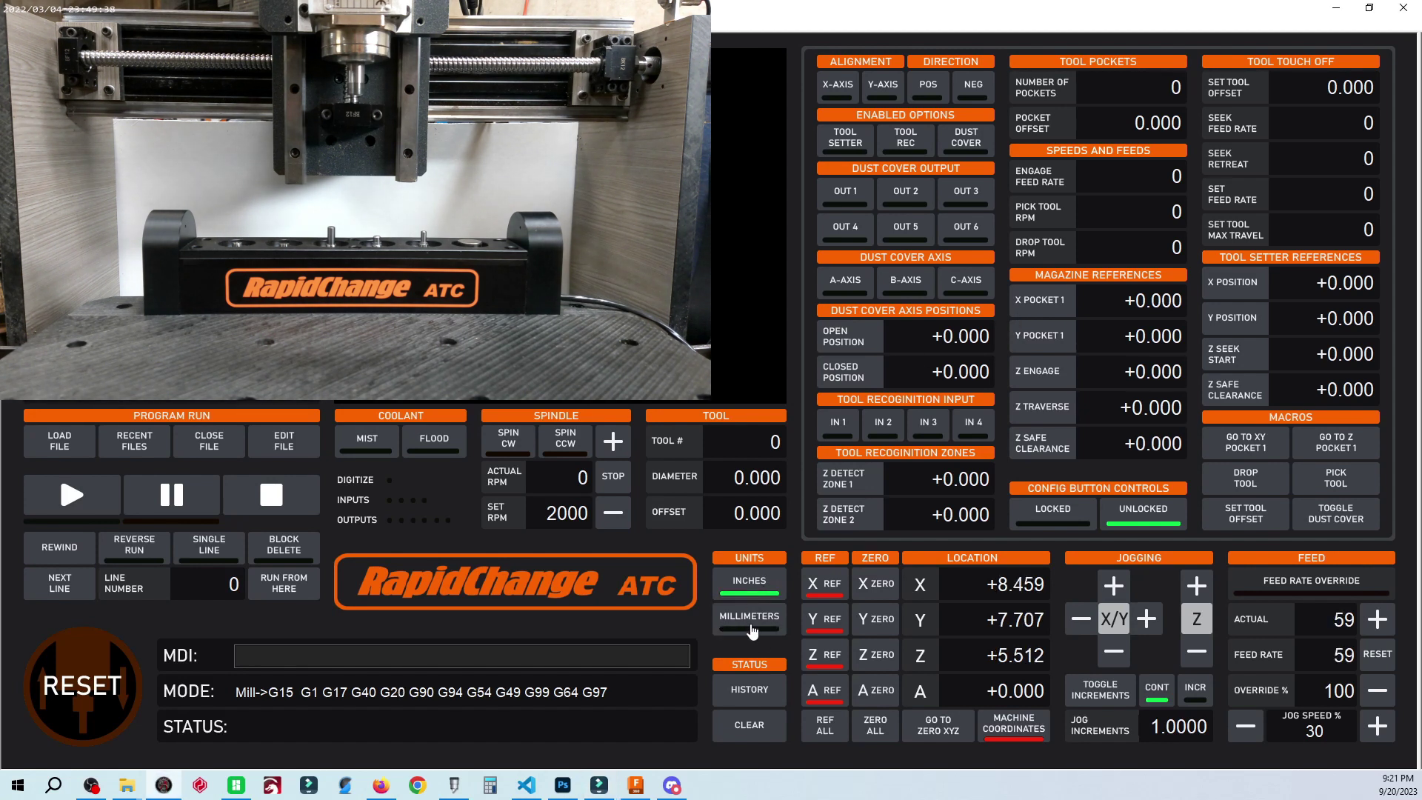
{"action": "left_click", "coordinate": [750, 622]}
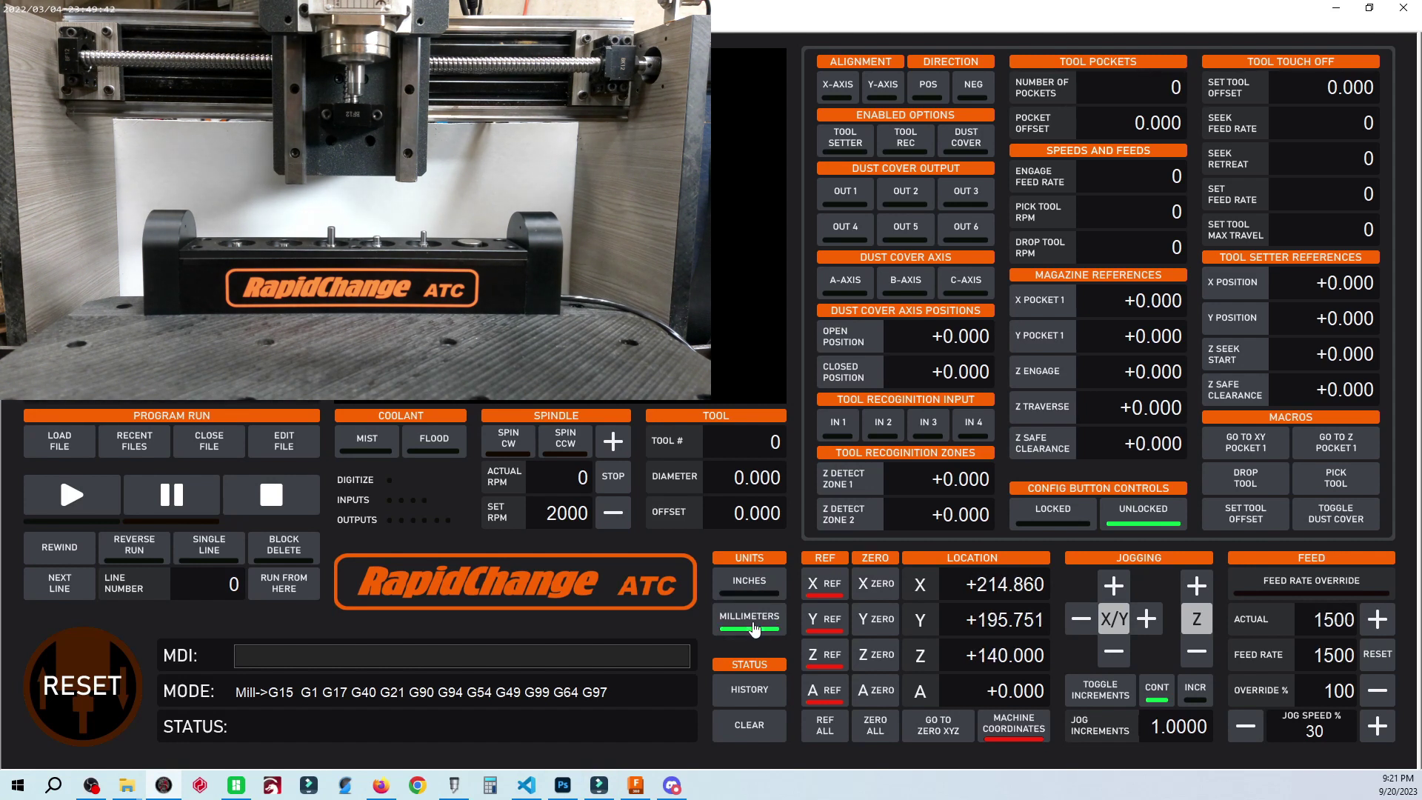
{"action": "left_click", "coordinate": [850, 101]}
{"action": "left_click", "coordinate": [962, 102]}
Leave the tool setter, tool recognition and dust cover options switched off
{"action": "left_click", "coordinate": [863, 146]}
{"action": "left_click", "coordinate": [864, 146]}
{"action": "left_click", "coordinate": [900, 145]}
{"action": "left_click", "coordinate": [899, 145]}
{"action": "left_click", "coordinate": [978, 144]}
{"action": "left_click", "coordinate": [979, 144]}
Enter 5 as the number of pockets and 38 as the pocket offset
{"action": "left_click", "coordinate": [1169, 90]}
{"action": "type", "text": "5"}
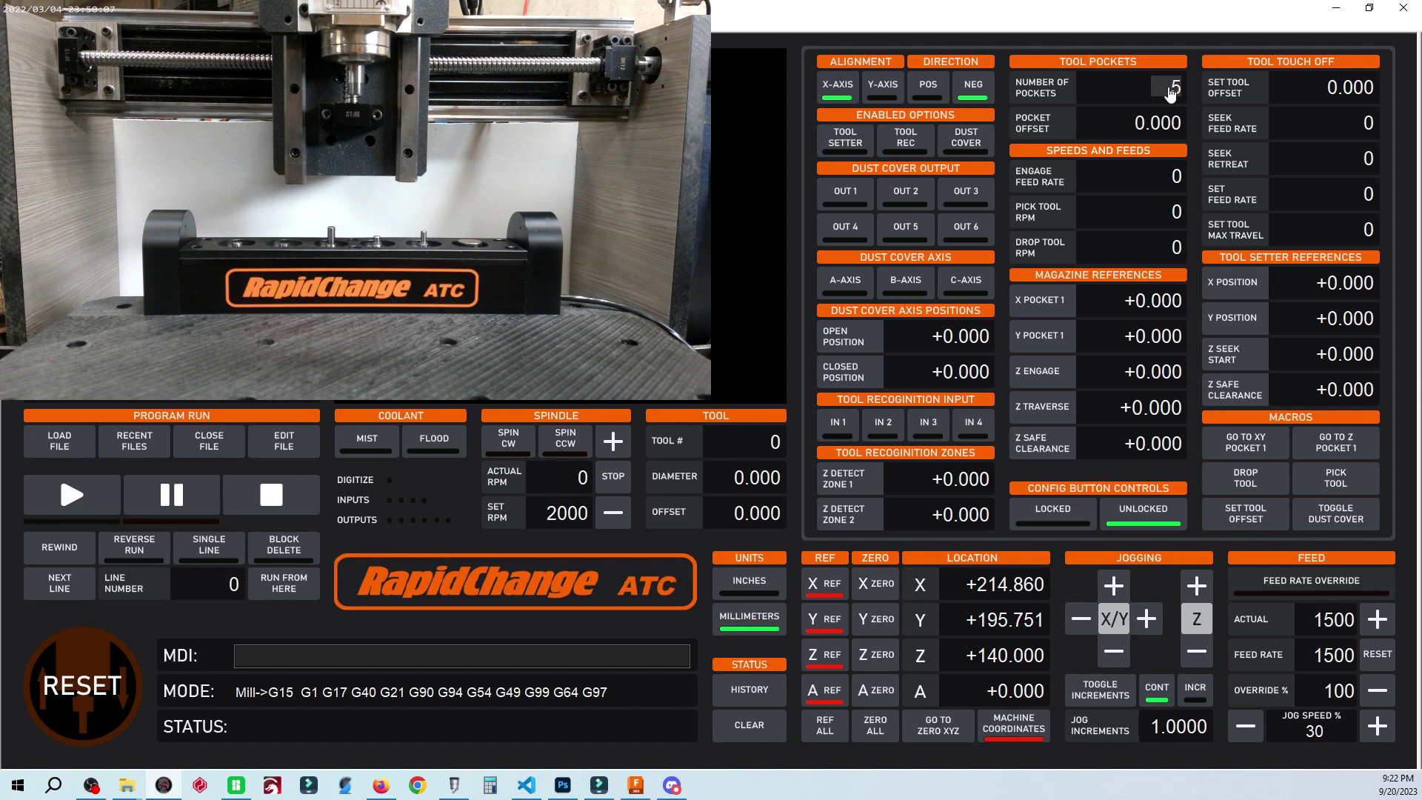
{"action": "key", "text": "Return"}
{"action": "left_click", "coordinate": [1166, 130]}
{"action": "type", "text": "3"}
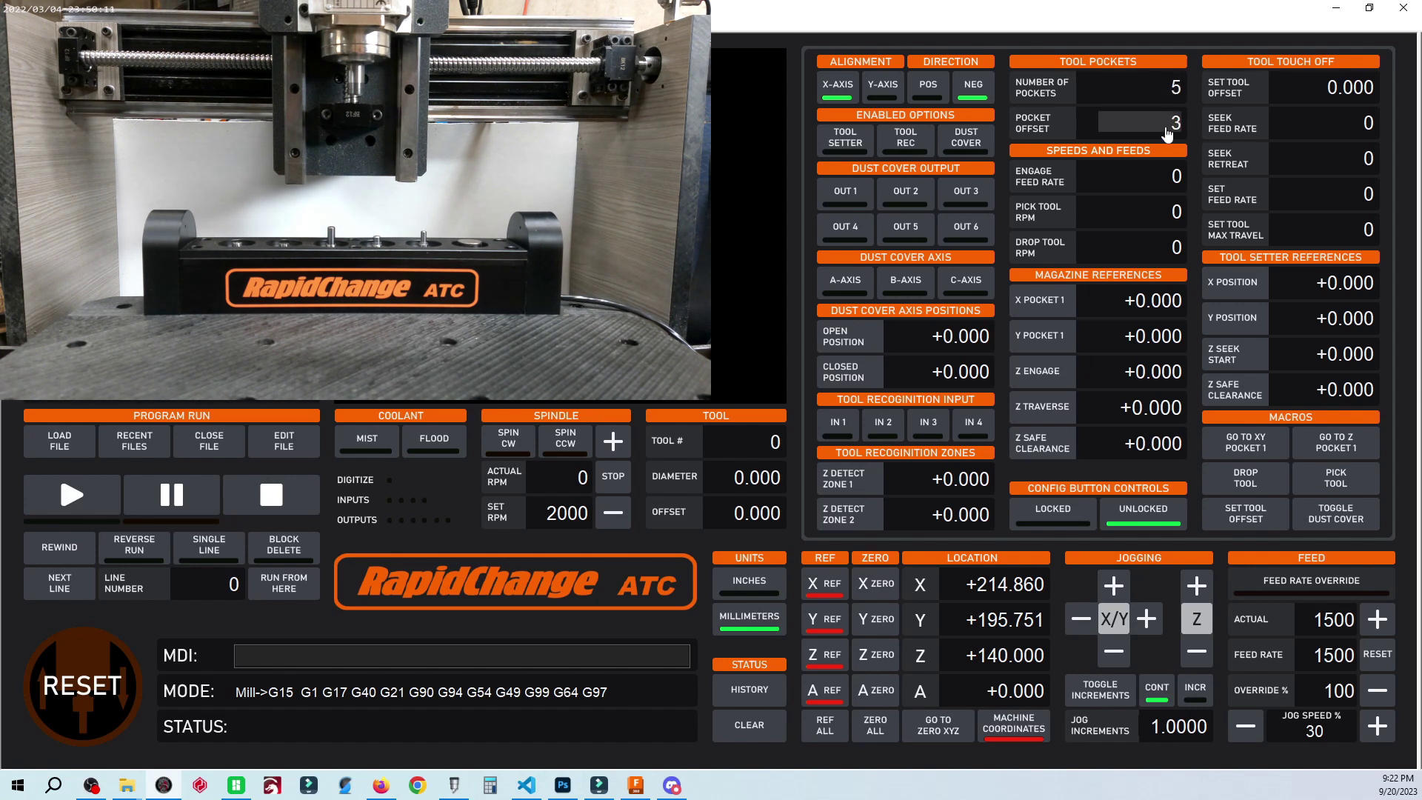
{"action": "type", "text": "8"}
{"action": "key", "text": "Return"}
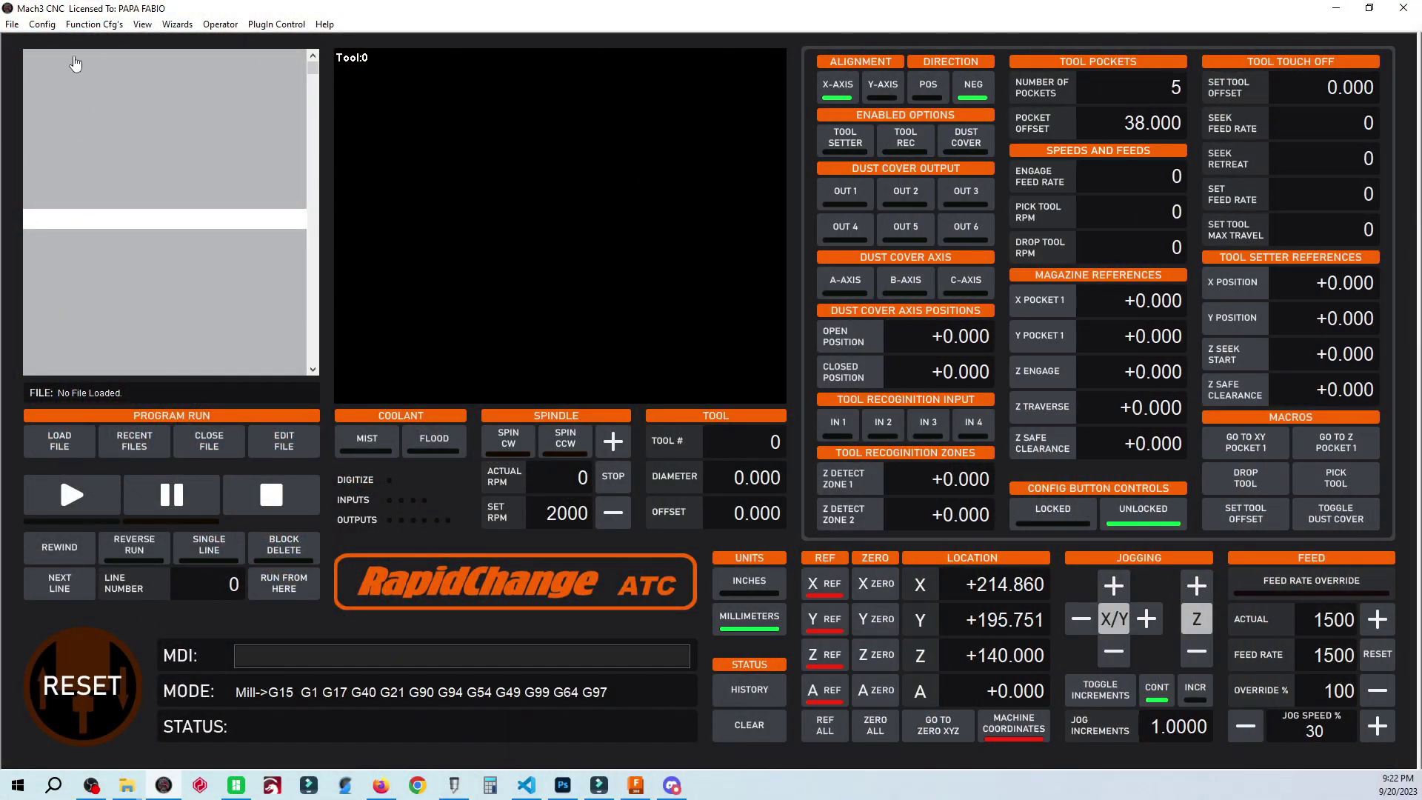
{"action": "left_click", "coordinate": [43, 29]}
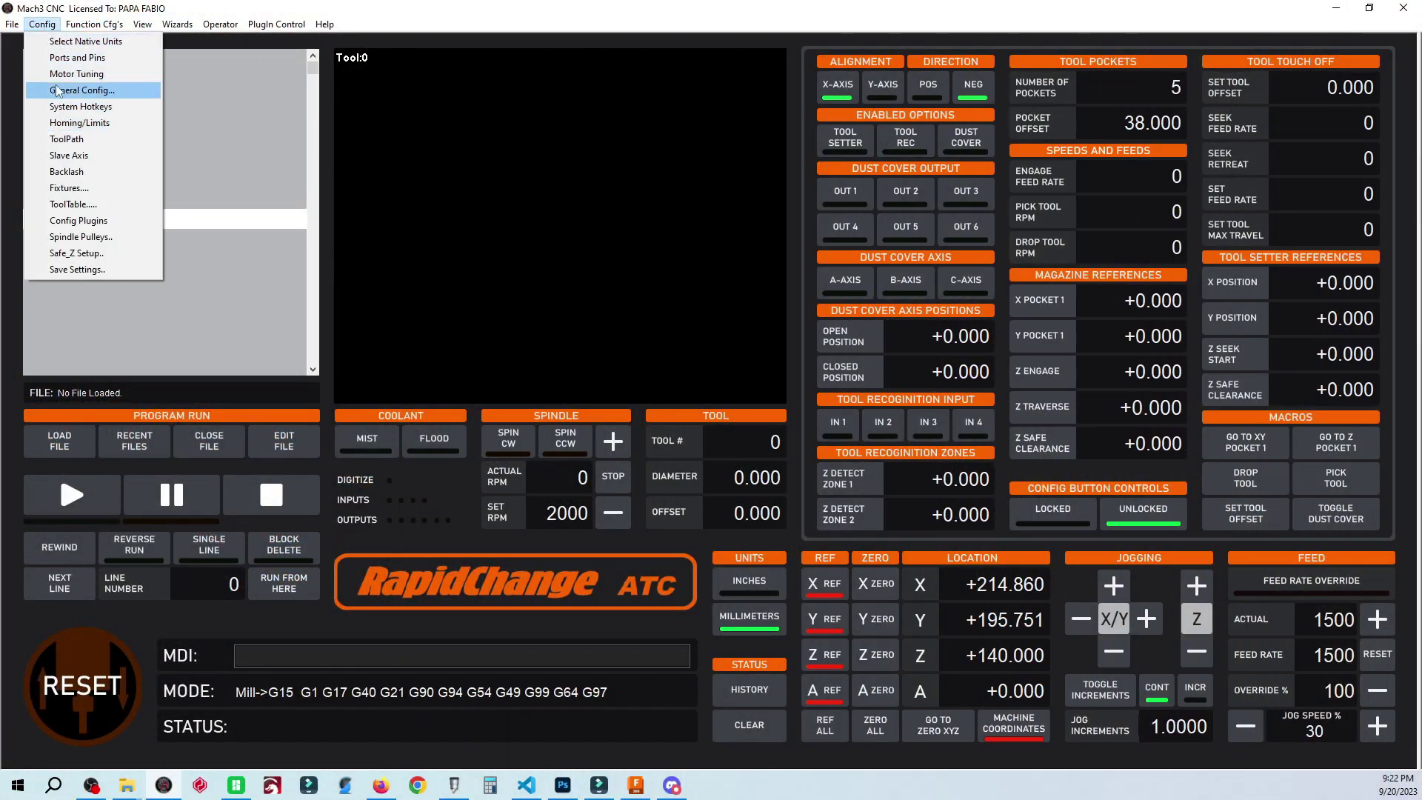
{"action": "left_click", "coordinate": [76, 74]}
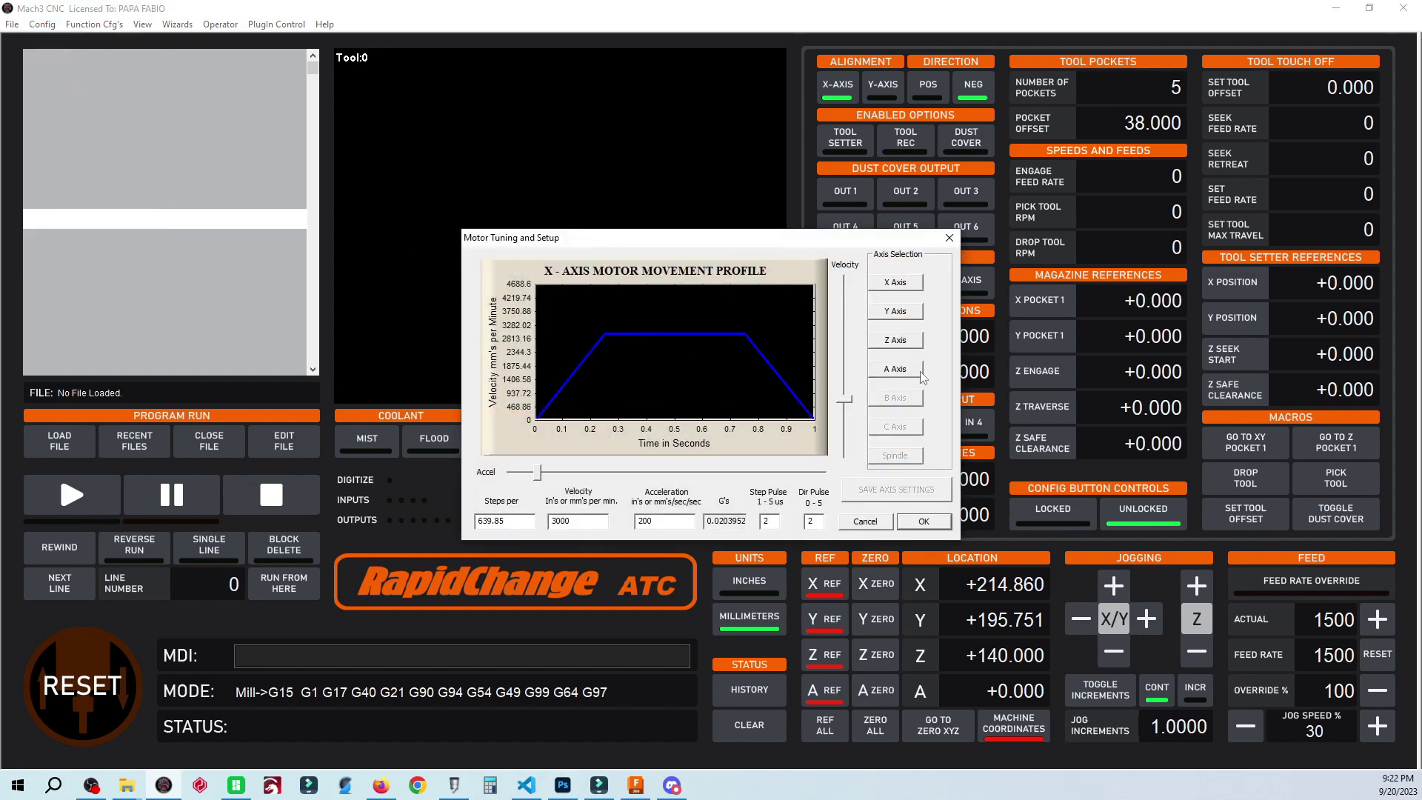
{"action": "left_click", "coordinate": [894, 340]}
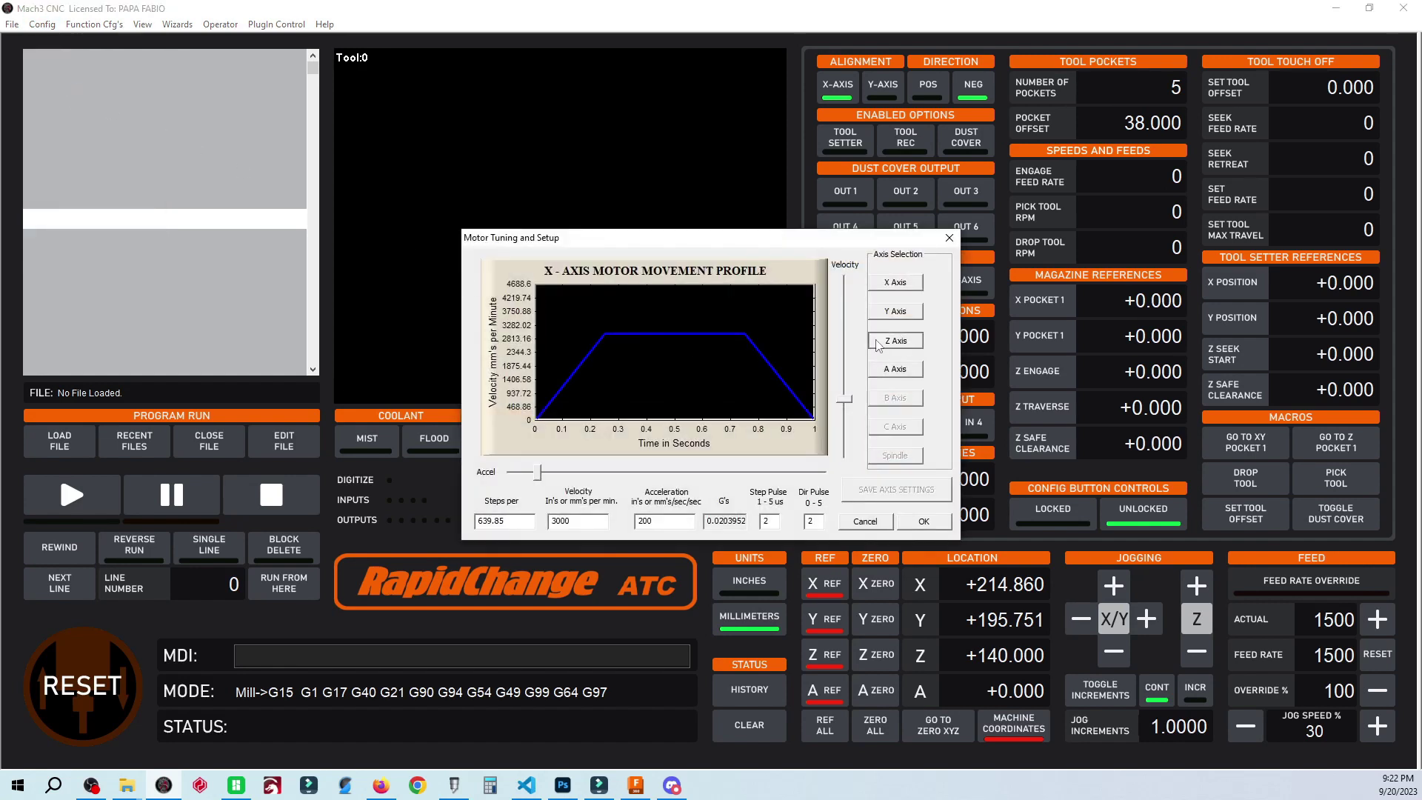
{"action": "double_click", "coordinate": [655, 519]}
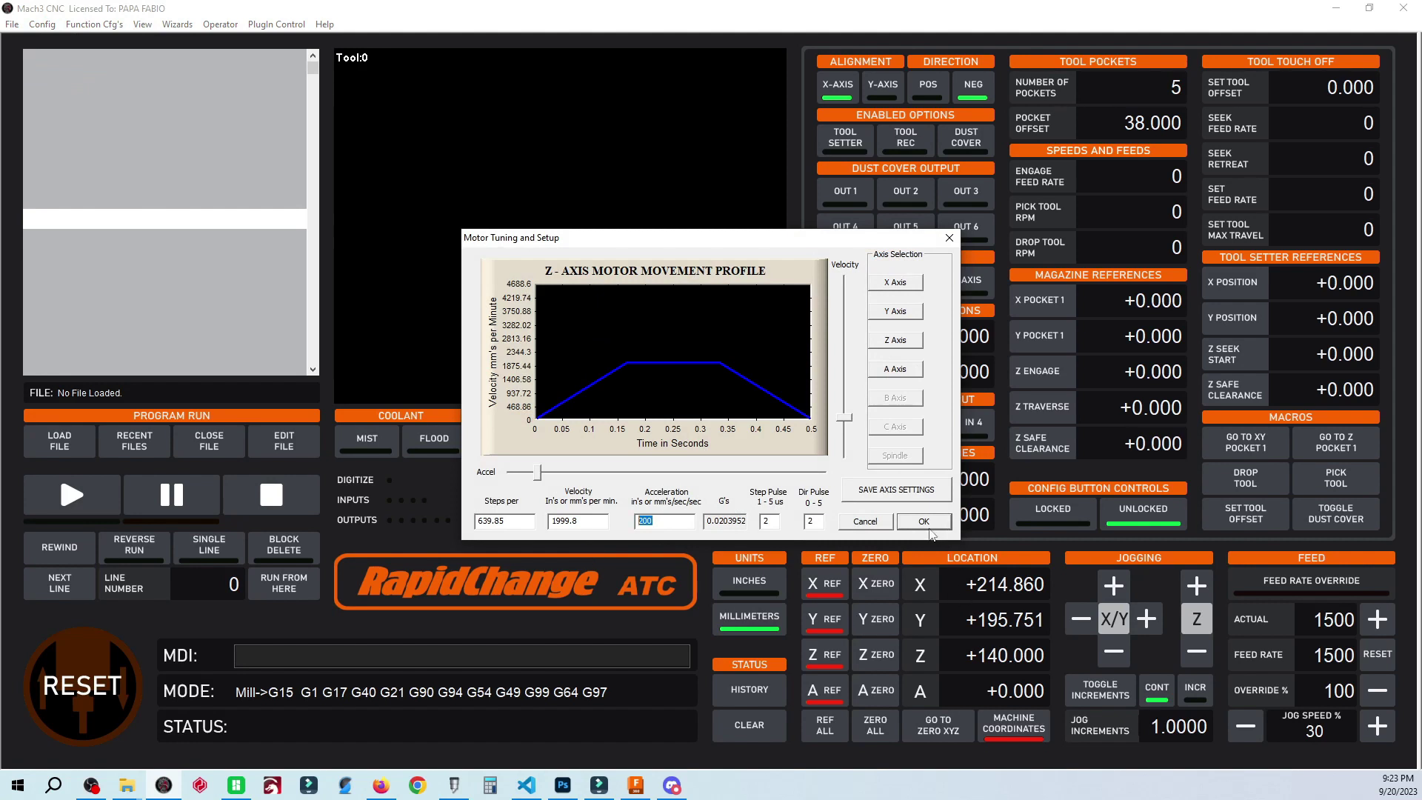
{"action": "left_click", "coordinate": [918, 522]}
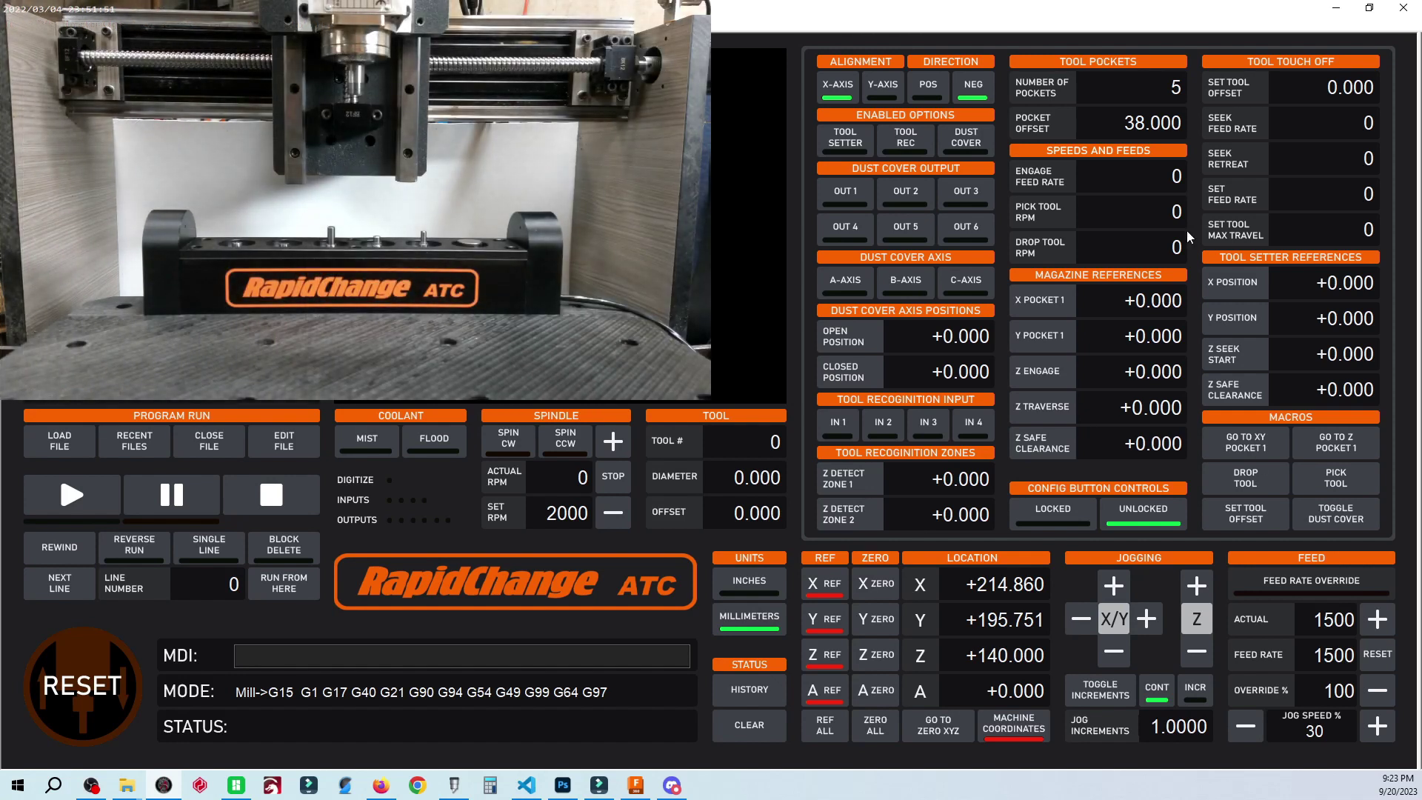
Set the engage feed rate to 2400 and the pick tool RPM to 2000
{"action": "left_click", "coordinate": [1167, 181]}
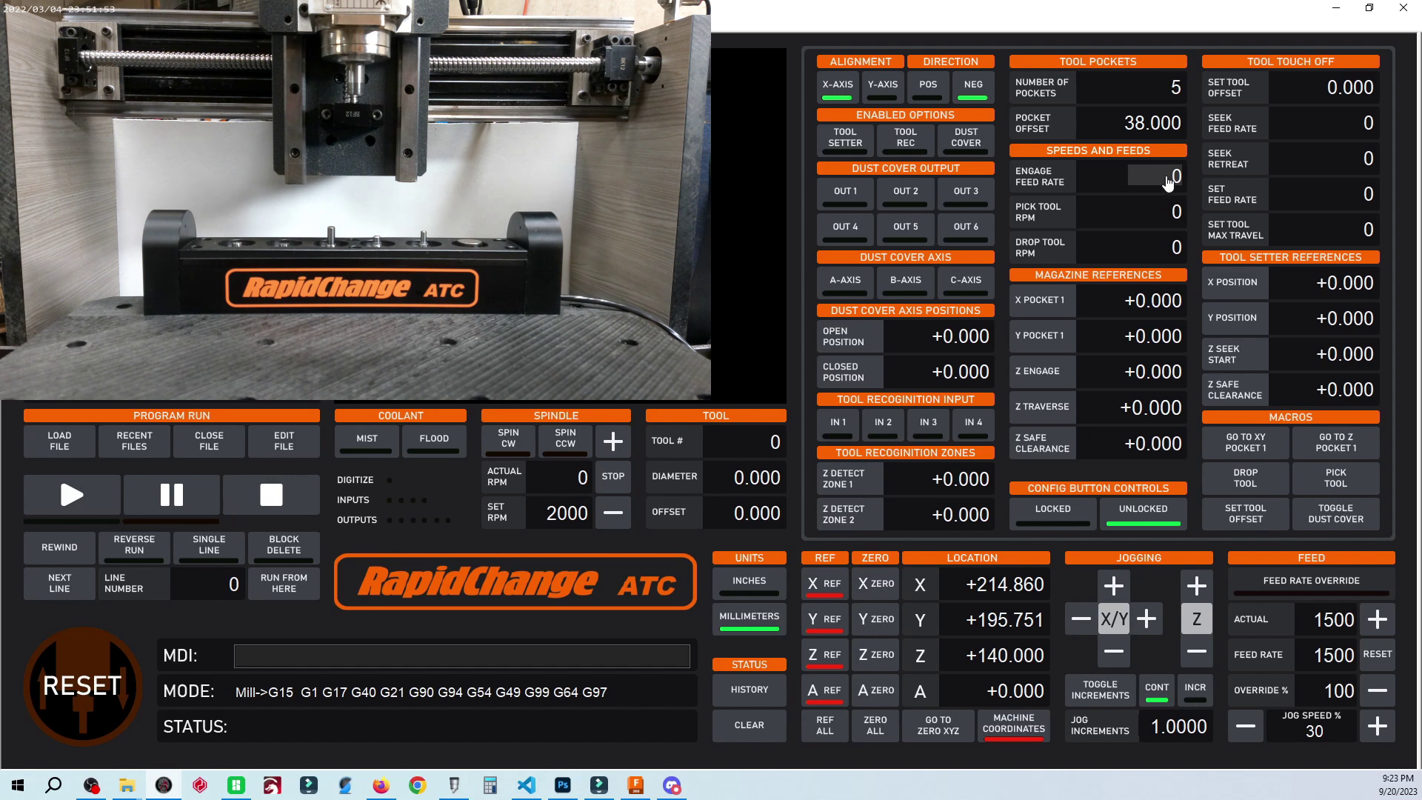
{"action": "type", "text": "2400"}
{"action": "key", "text": "Return"}
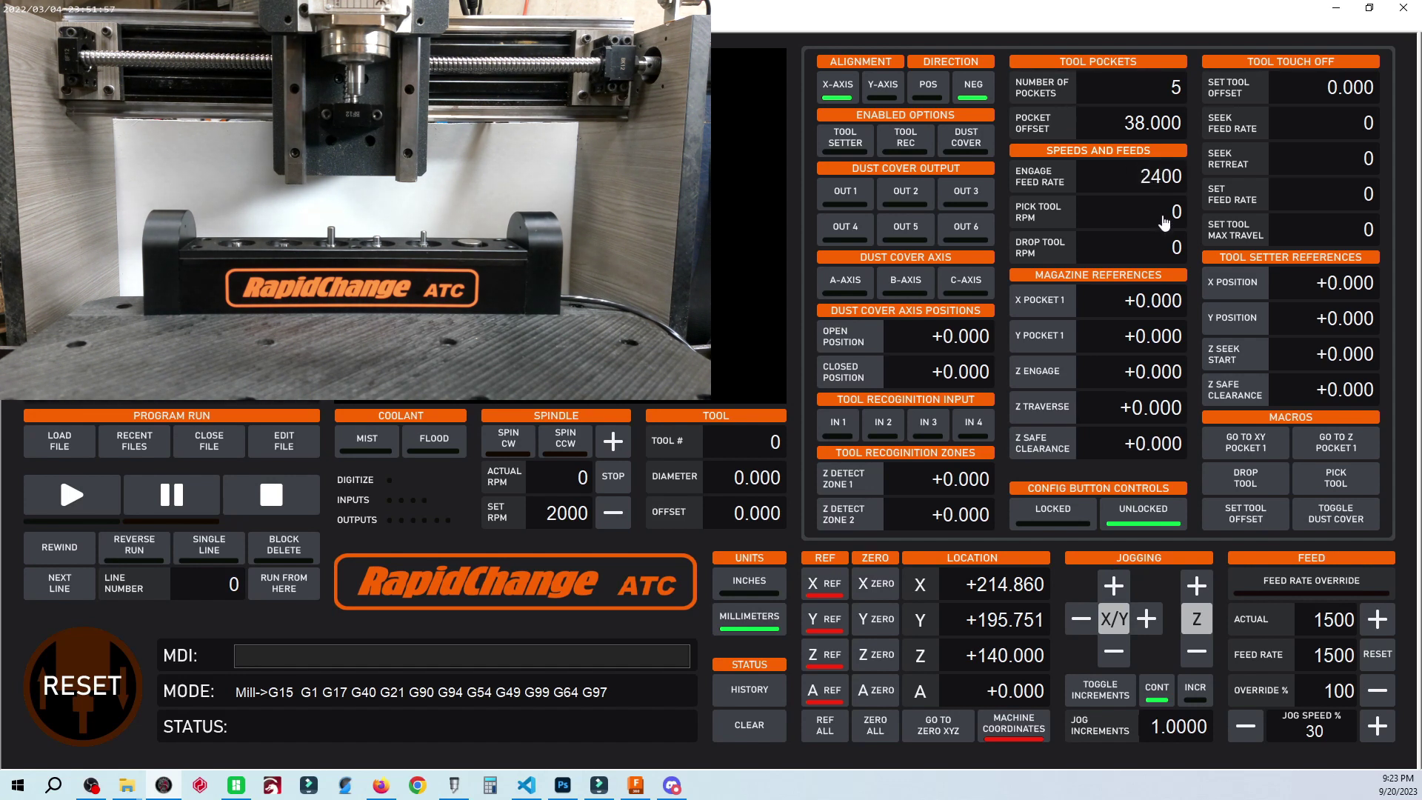
{"action": "left_click", "coordinate": [1165, 222]}
{"action": "type", "text": "2000"}
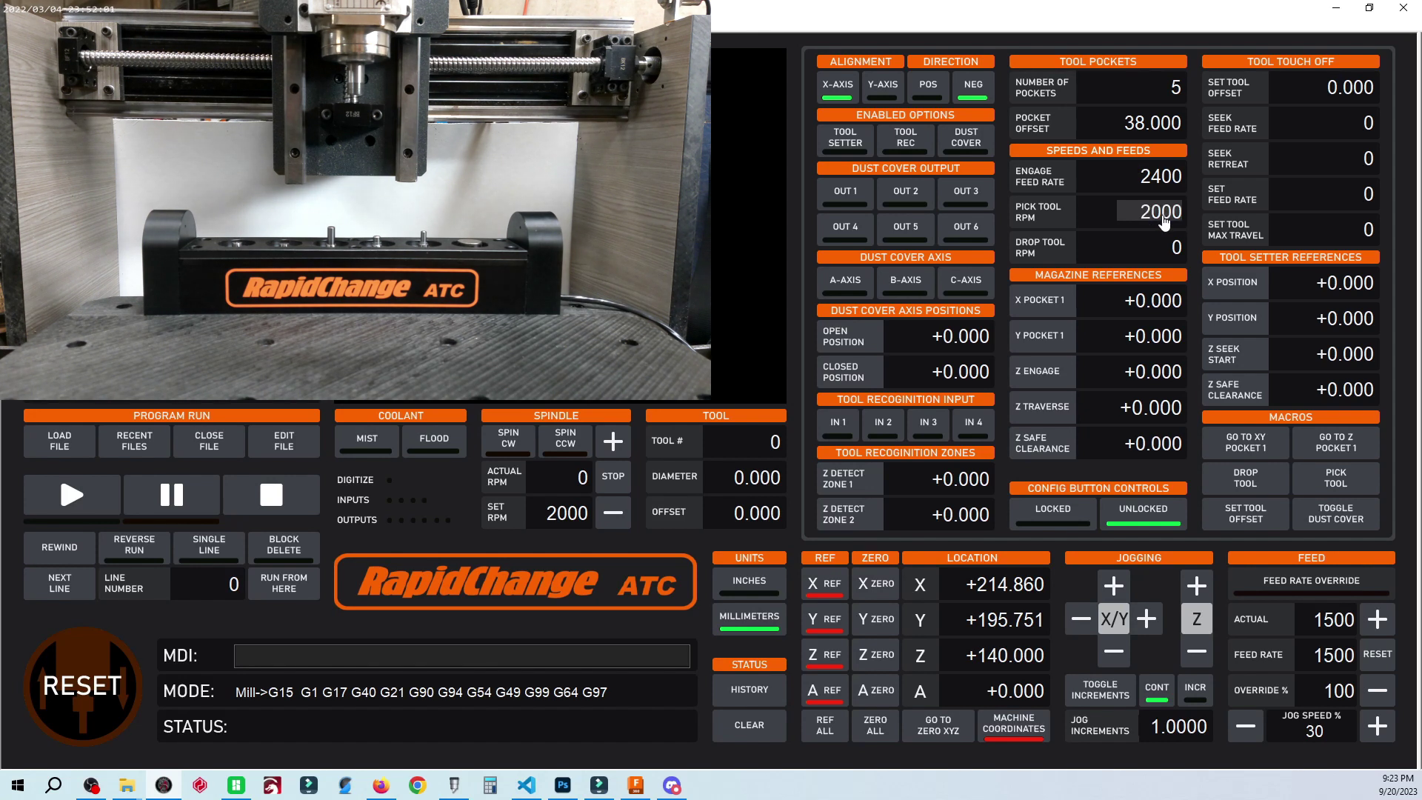
{"action": "key", "text": "Return"}
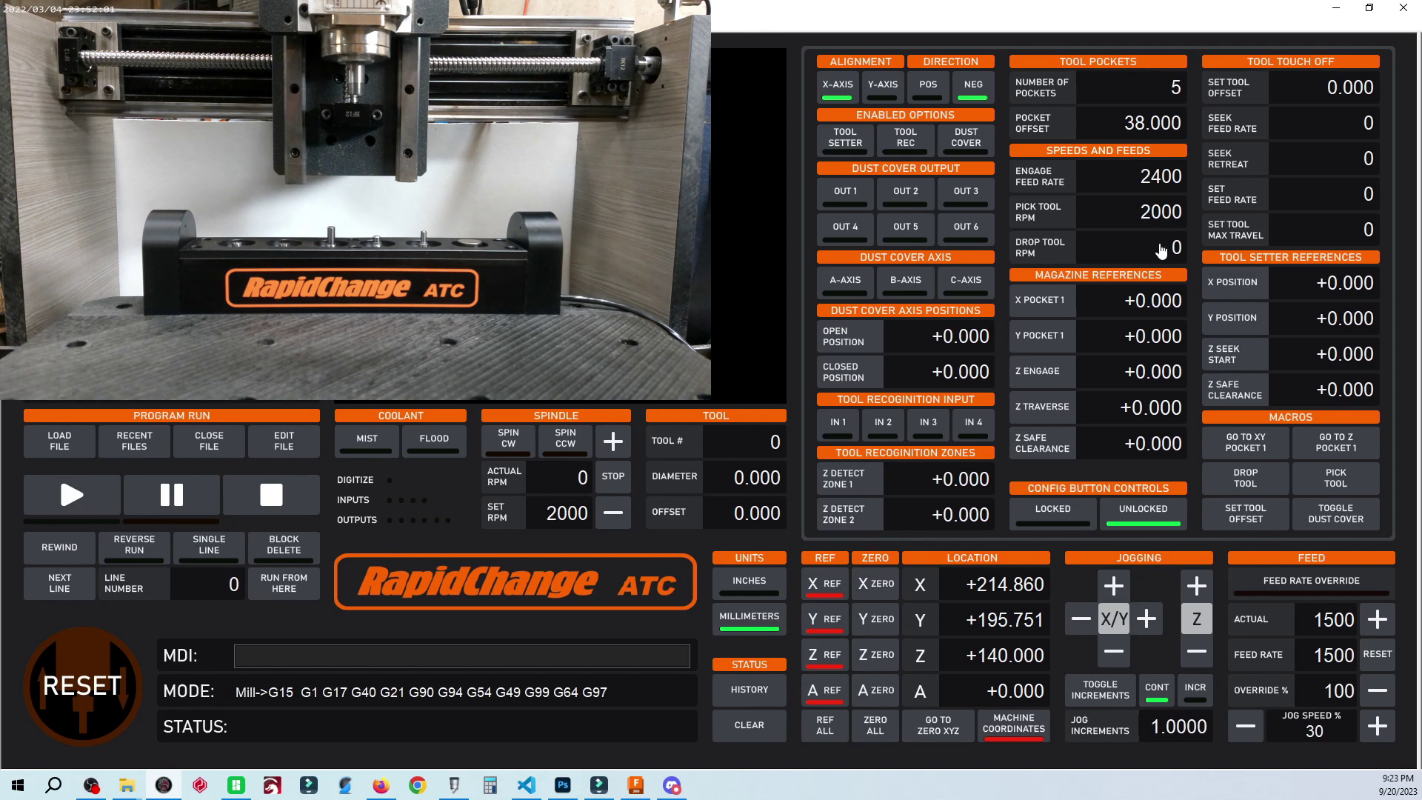
Set the drop tool RPM to 2000 and home the Z axis
{"action": "left_click", "coordinate": [1158, 255]}
{"action": "type", "text": "2"}
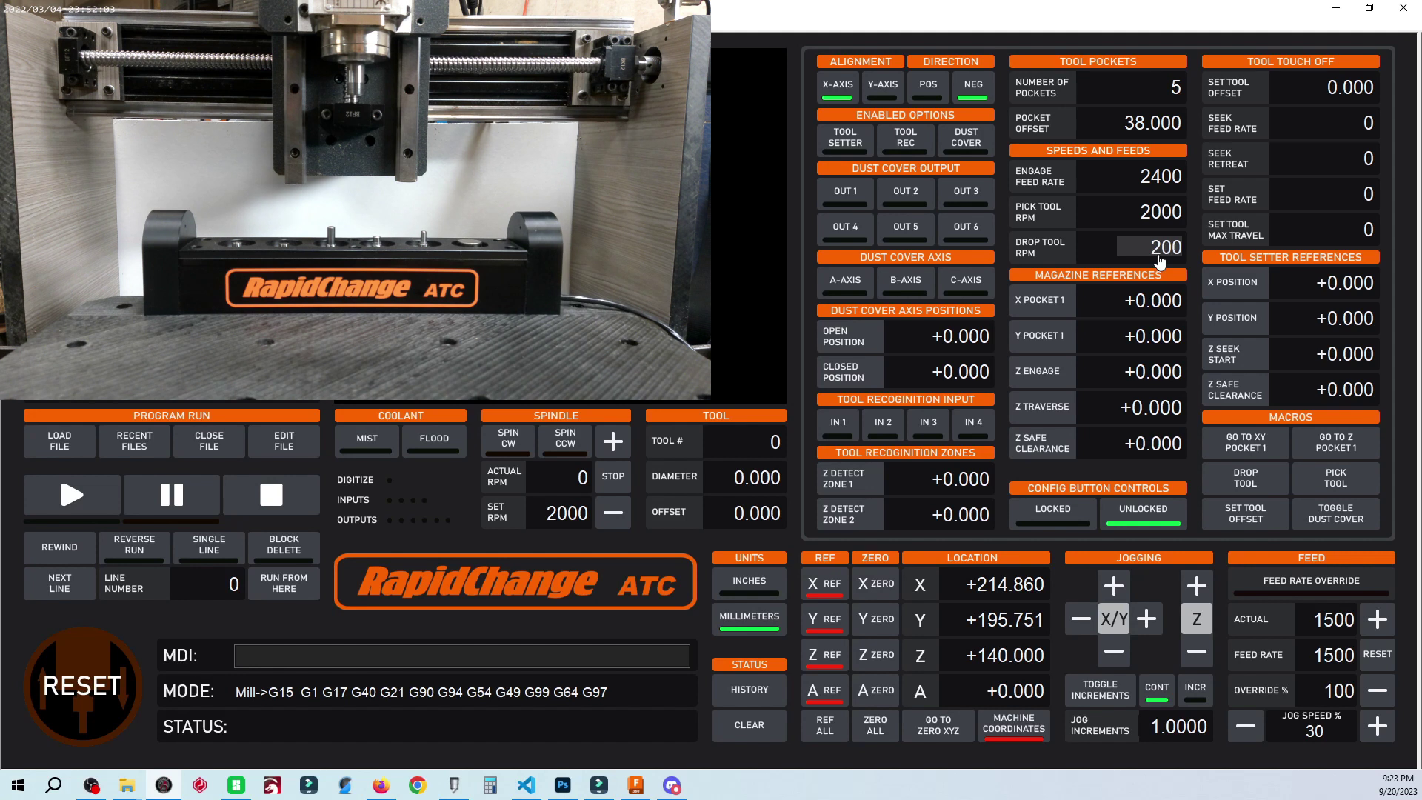
{"action": "type", "text": "0"}
{"action": "key", "text": "Return"}
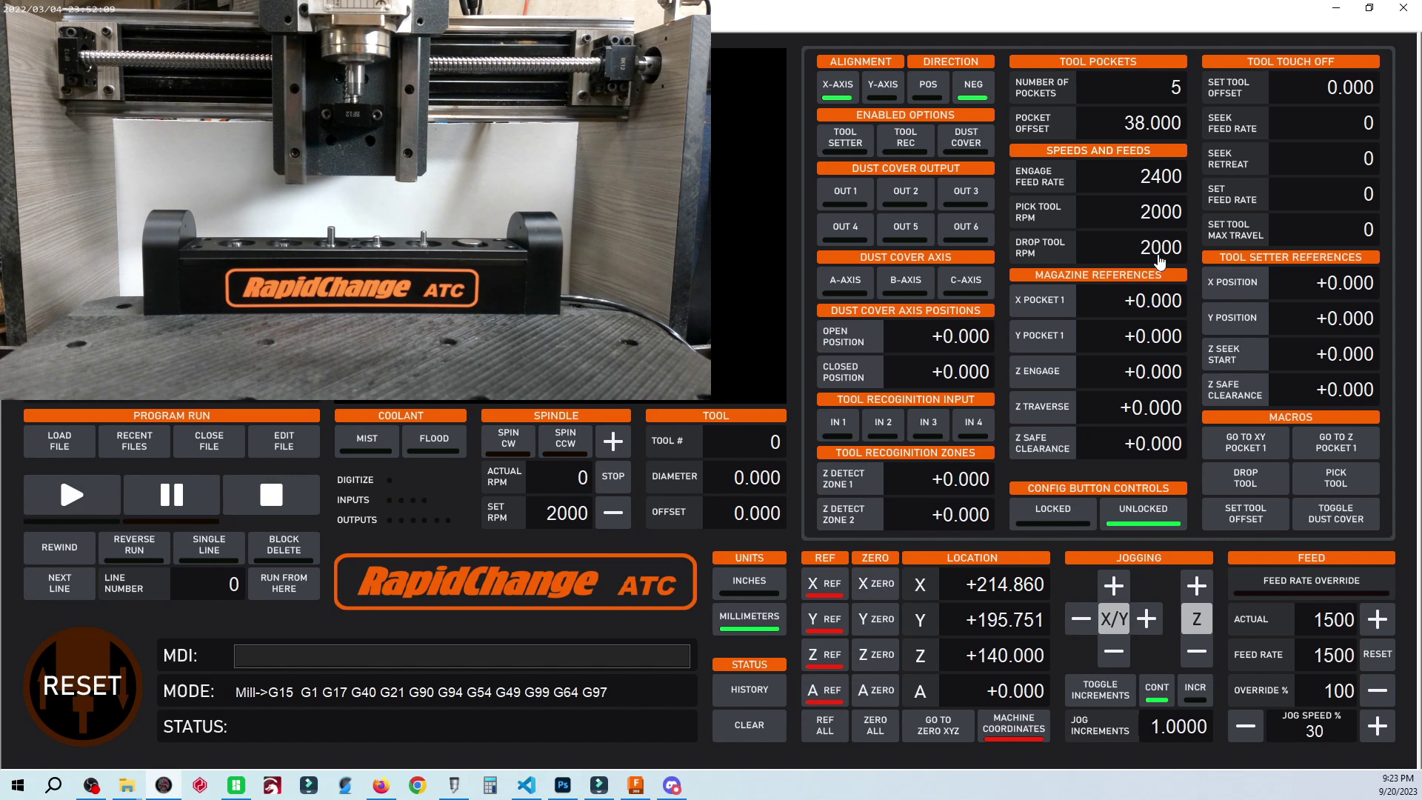
{"action": "left_click", "coordinate": [826, 656]}
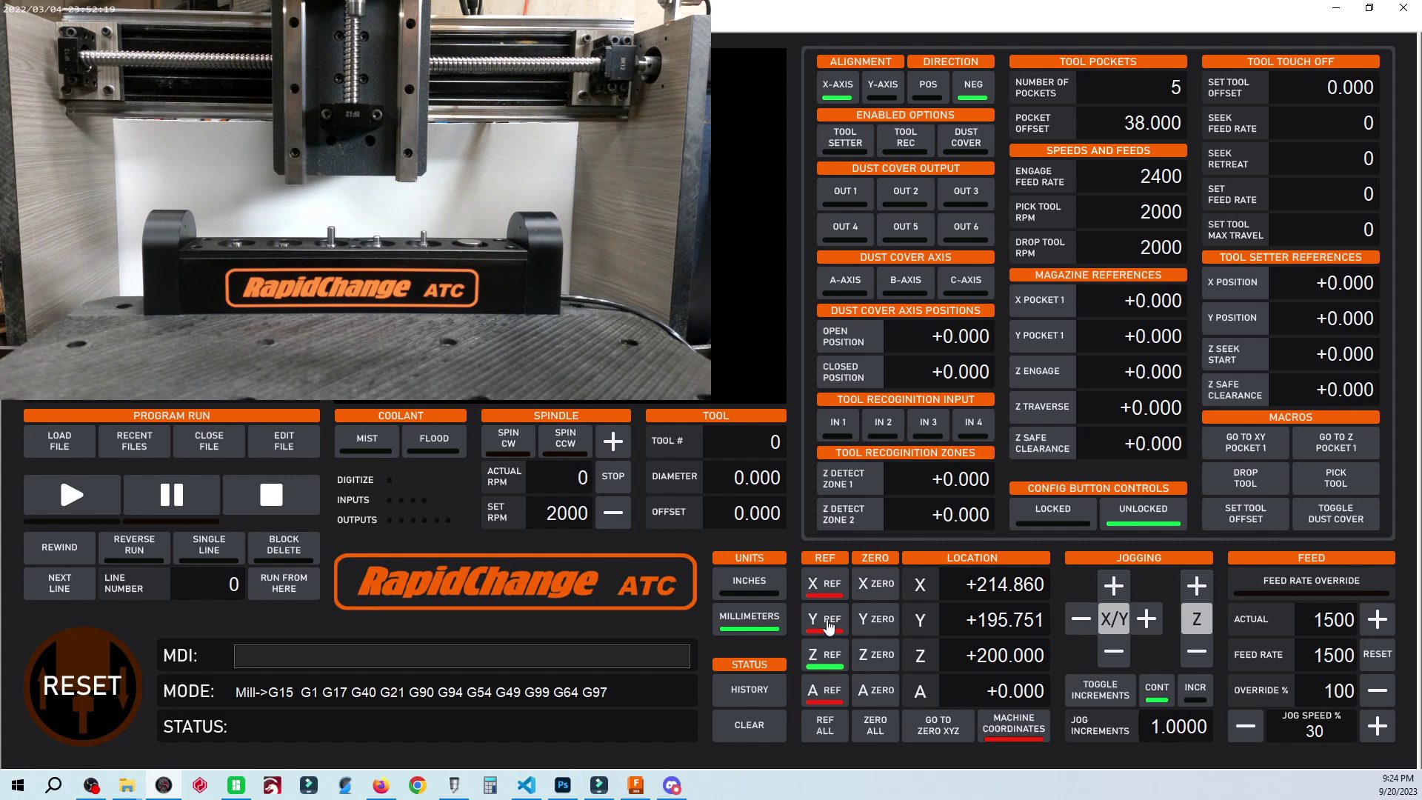
Reference the Y and X axes, then switch the position readout to work coordinates
{"action": "left_click", "coordinate": [829, 626]}
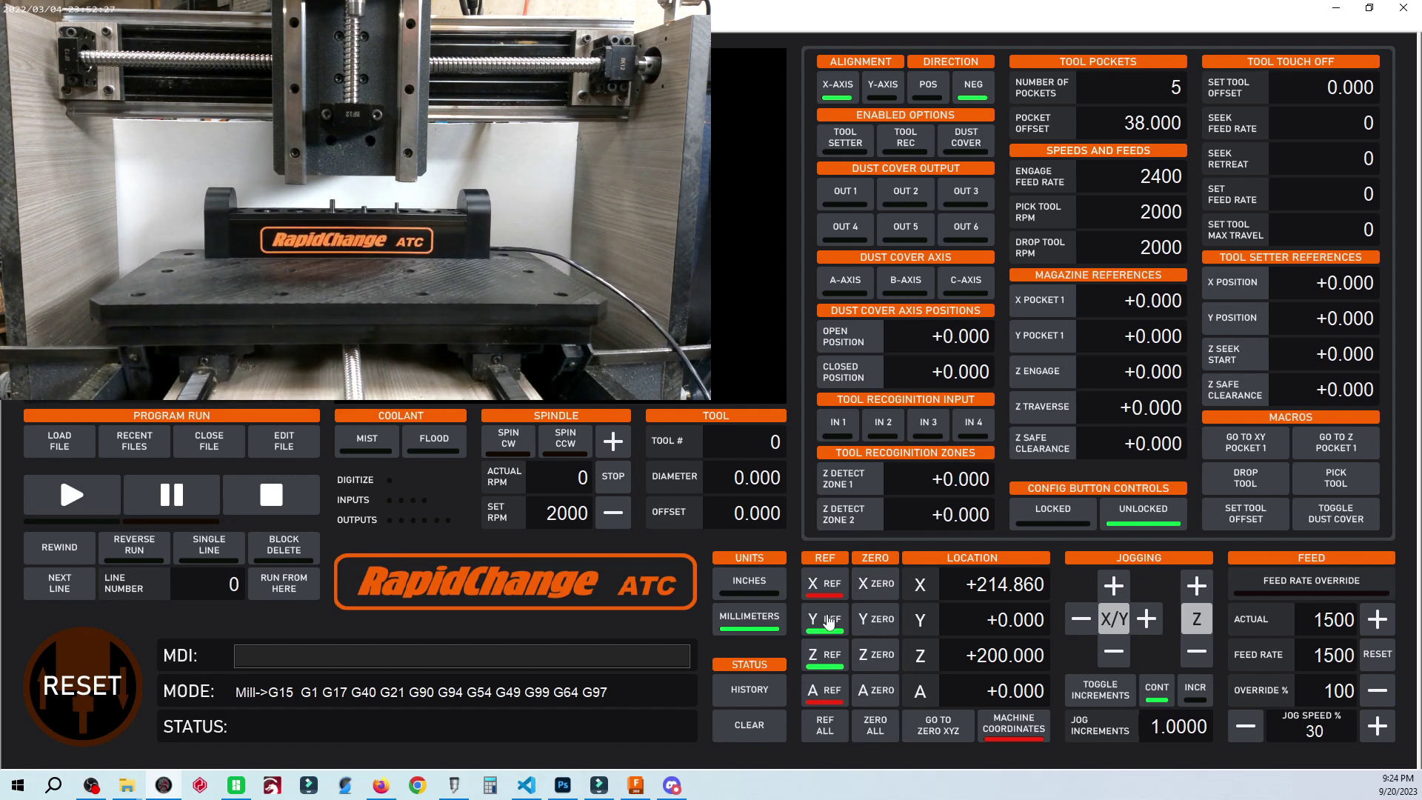
{"action": "left_click", "coordinate": [824, 585]}
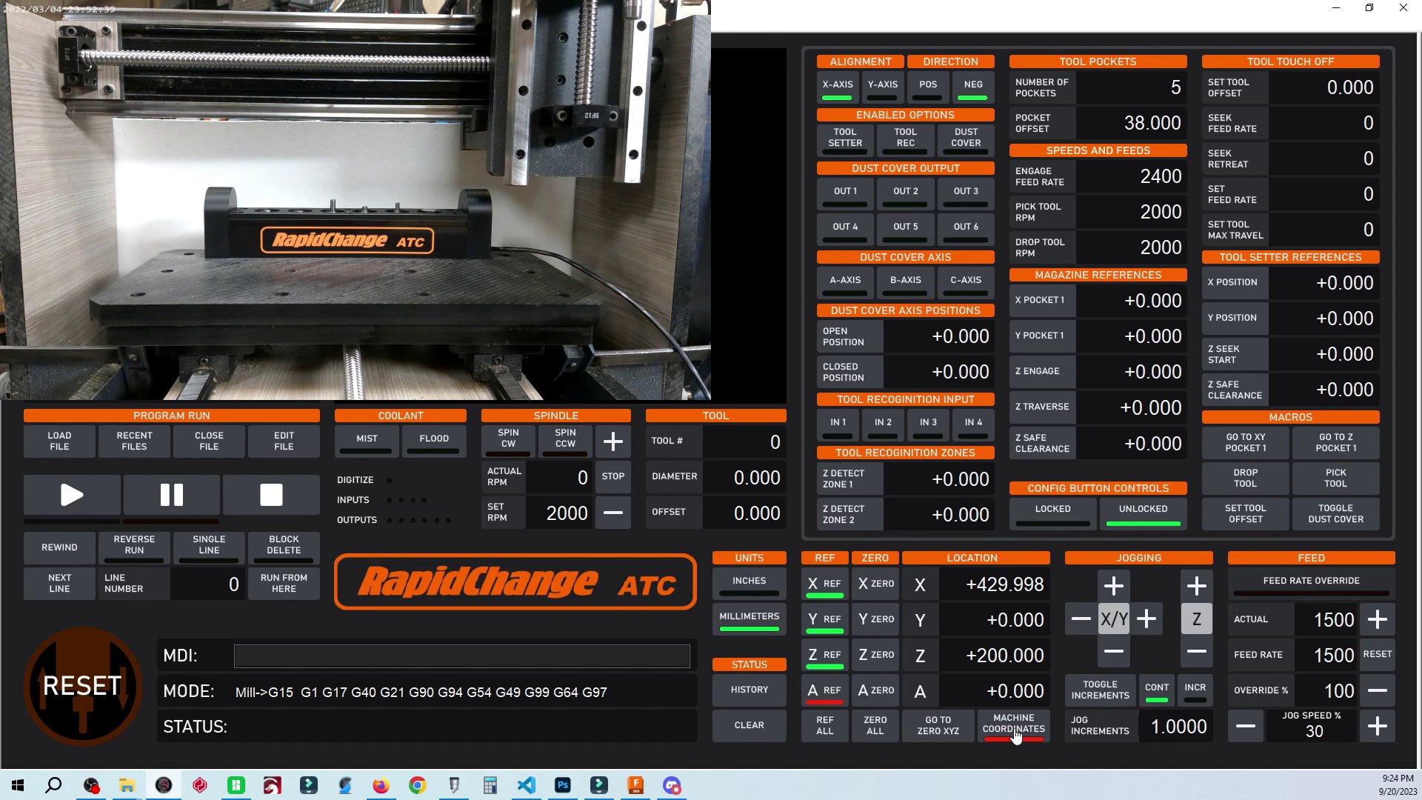
{"action": "left_click", "coordinate": [1015, 734]}
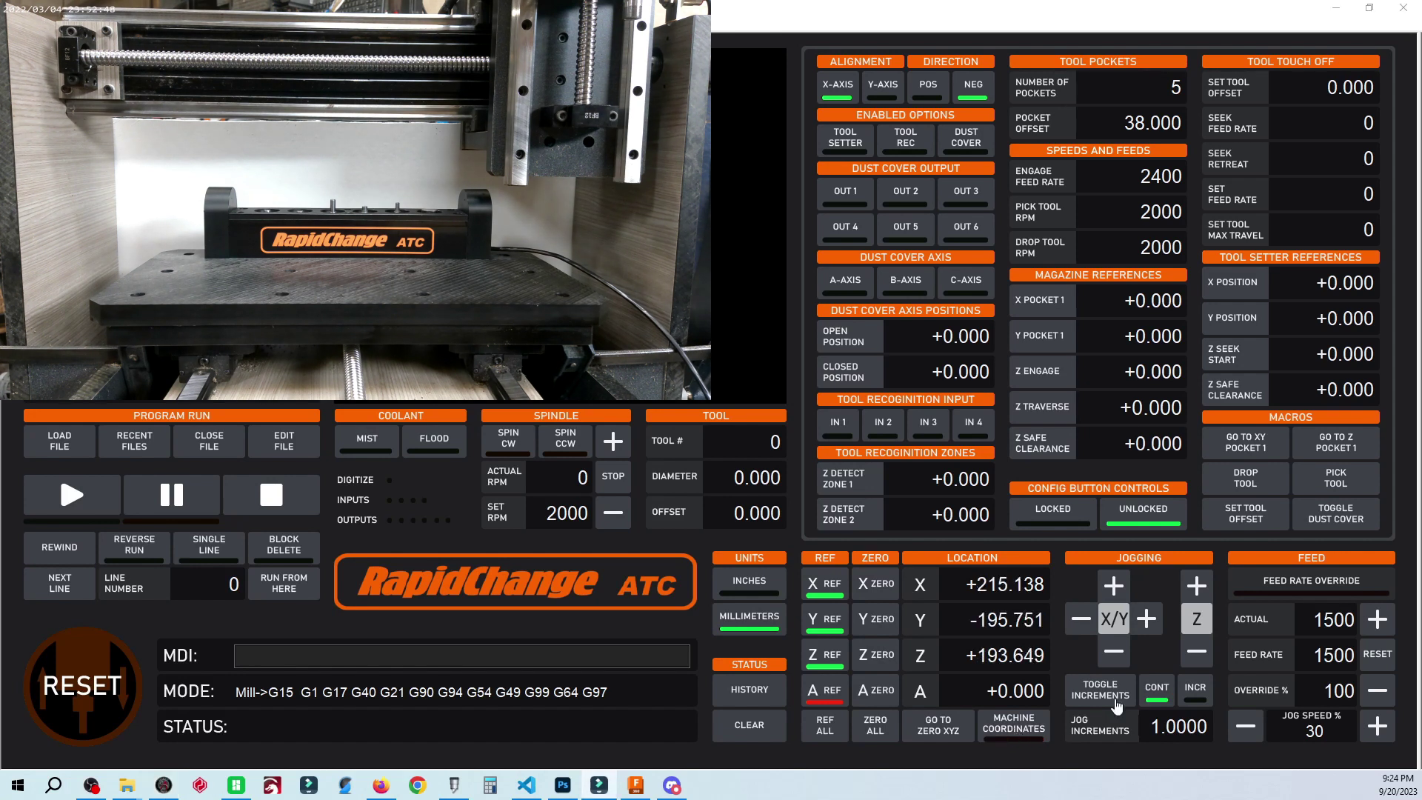
Run G90 G0 X57 Y0 from the MDI line, then display machine coordinates
{"action": "left_click", "coordinate": [484, 657]}
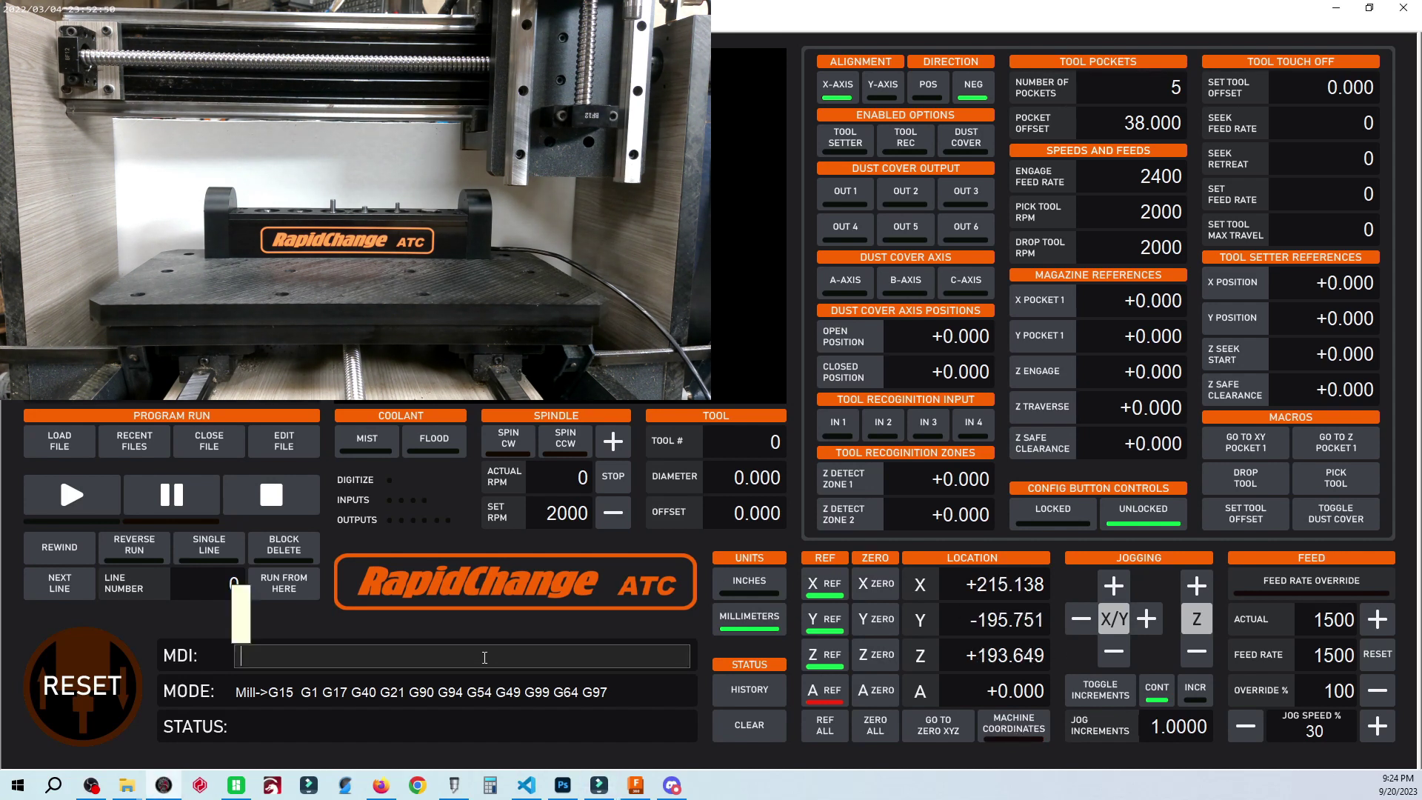
{"action": "type", "text": "G90 G0 x57 y0"}
{"action": "key", "text": "Return"}
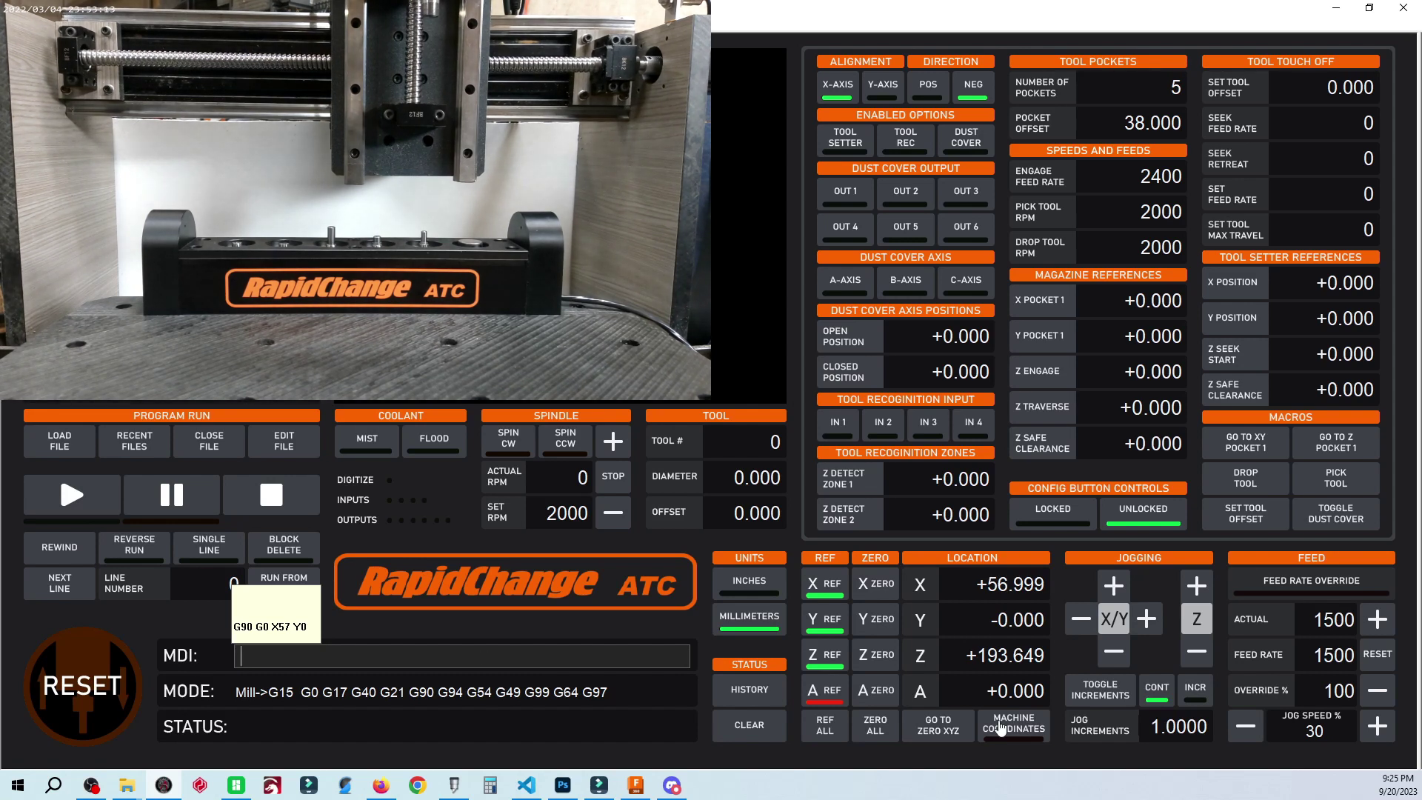
{"action": "left_click", "coordinate": [1000, 728]}
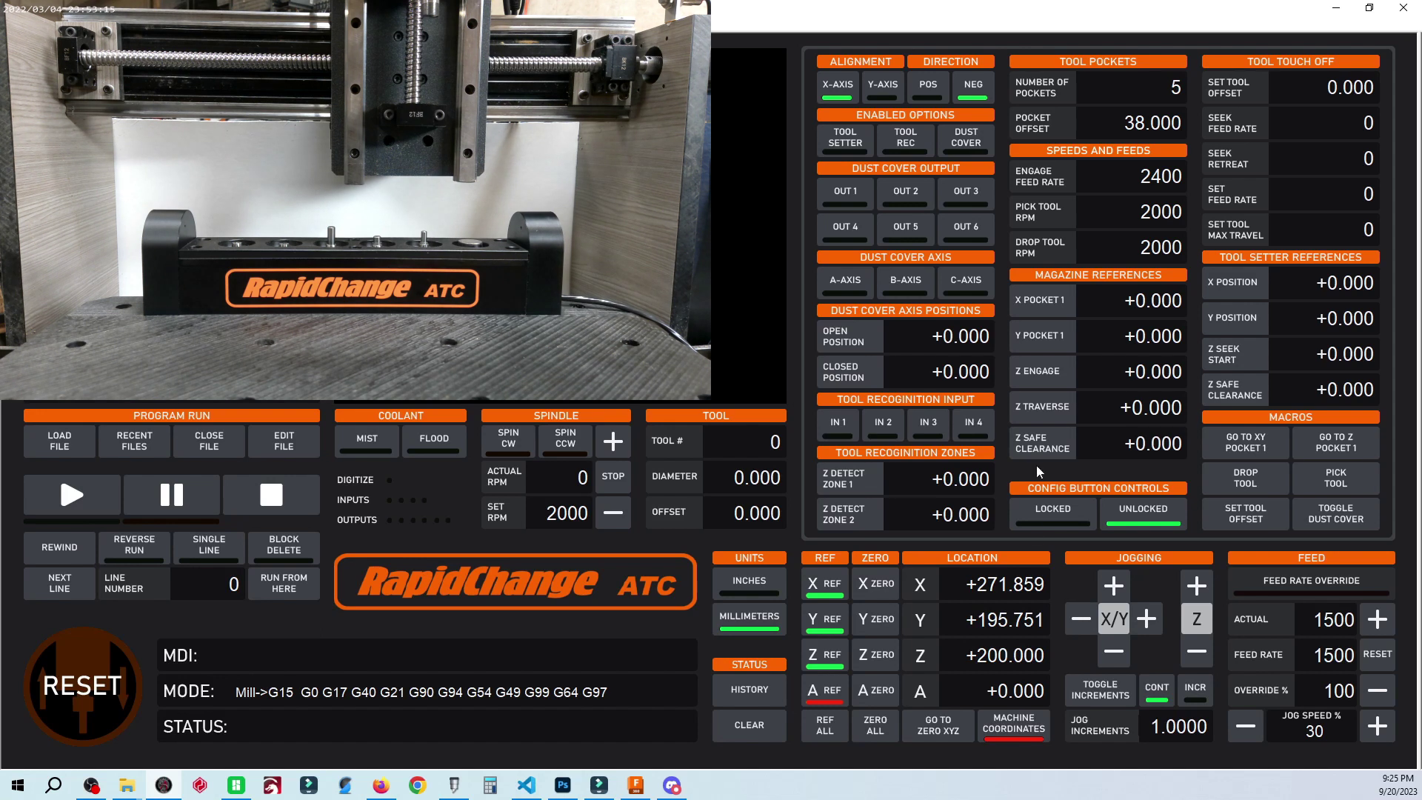
Capture pocket 1's position and round it to X 271.86 and Y 195.75
{"action": "left_click", "coordinate": [1059, 305]}
{"action": "left_click", "coordinate": [1041, 340]}
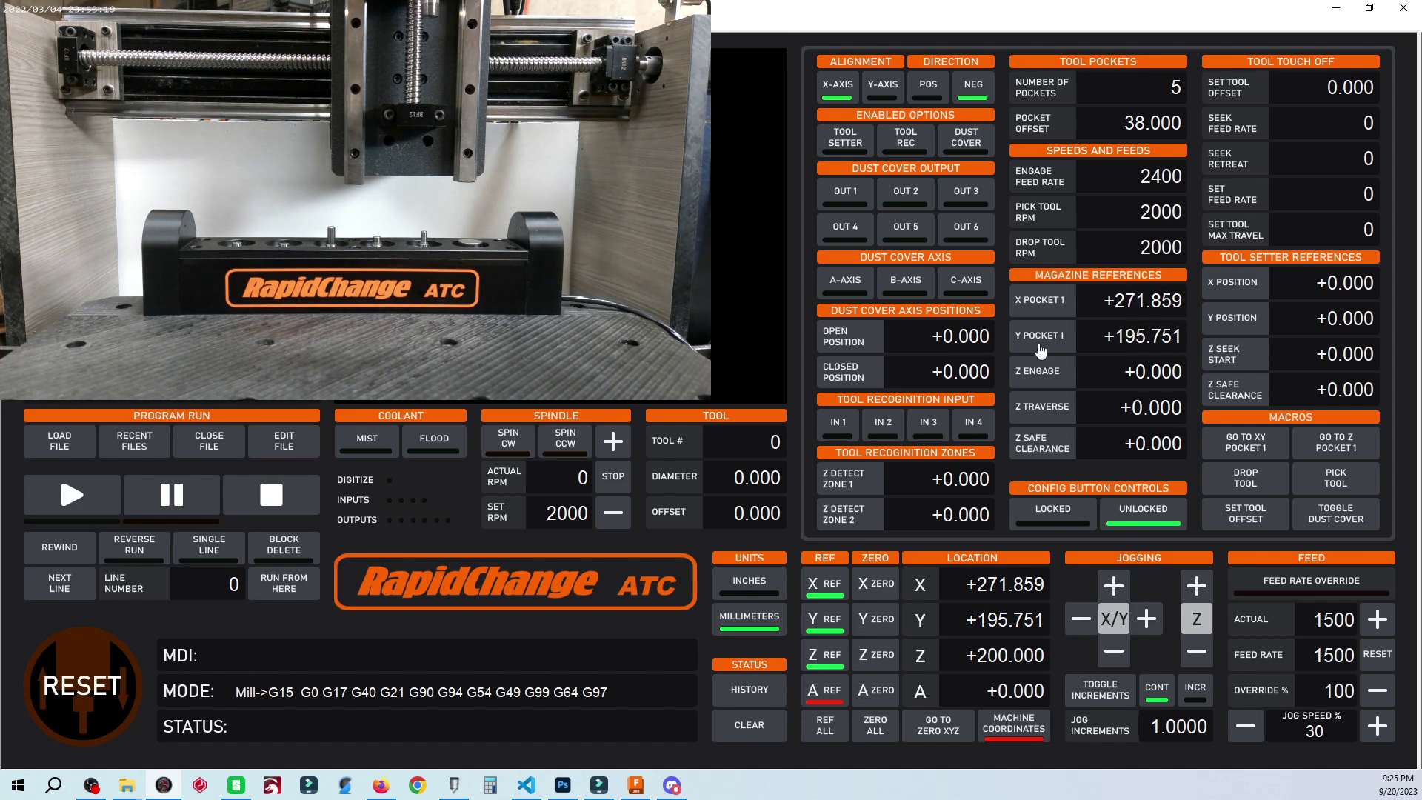
{"action": "left_click", "coordinate": [1155, 303]}
{"action": "type", "text": "271.86"}
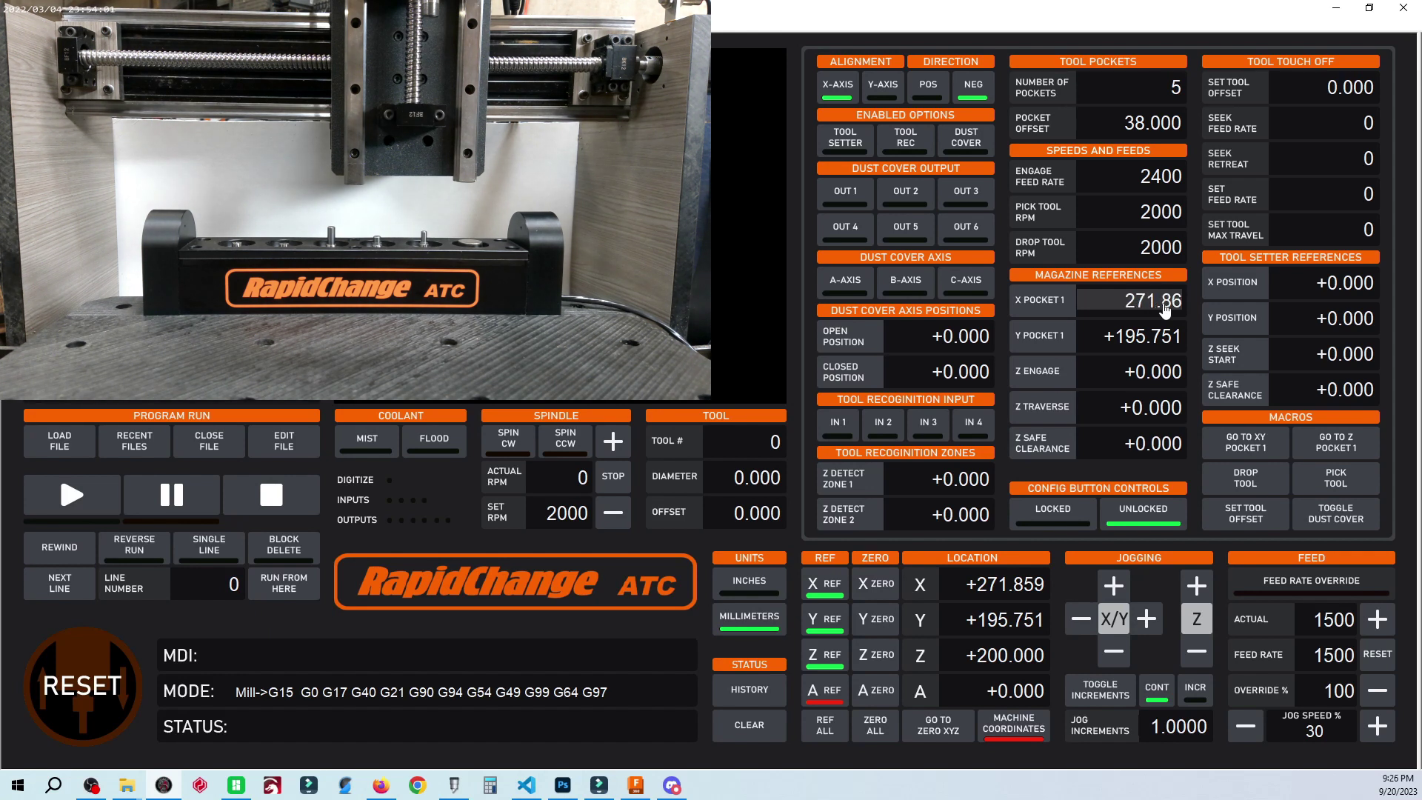
{"action": "key", "text": "Return"}
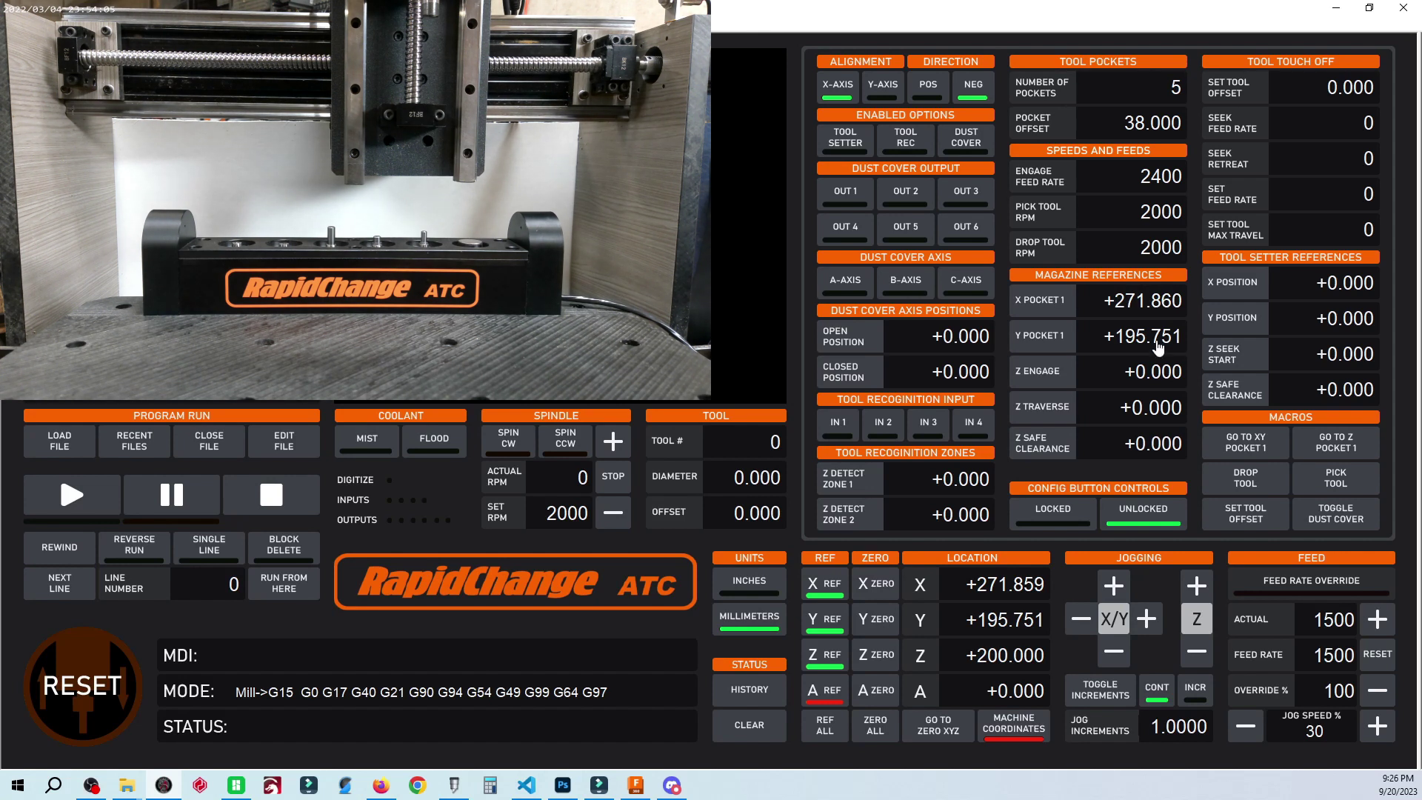
{"action": "left_click", "coordinate": [1159, 346]}
{"action": "type", "text": "195."}
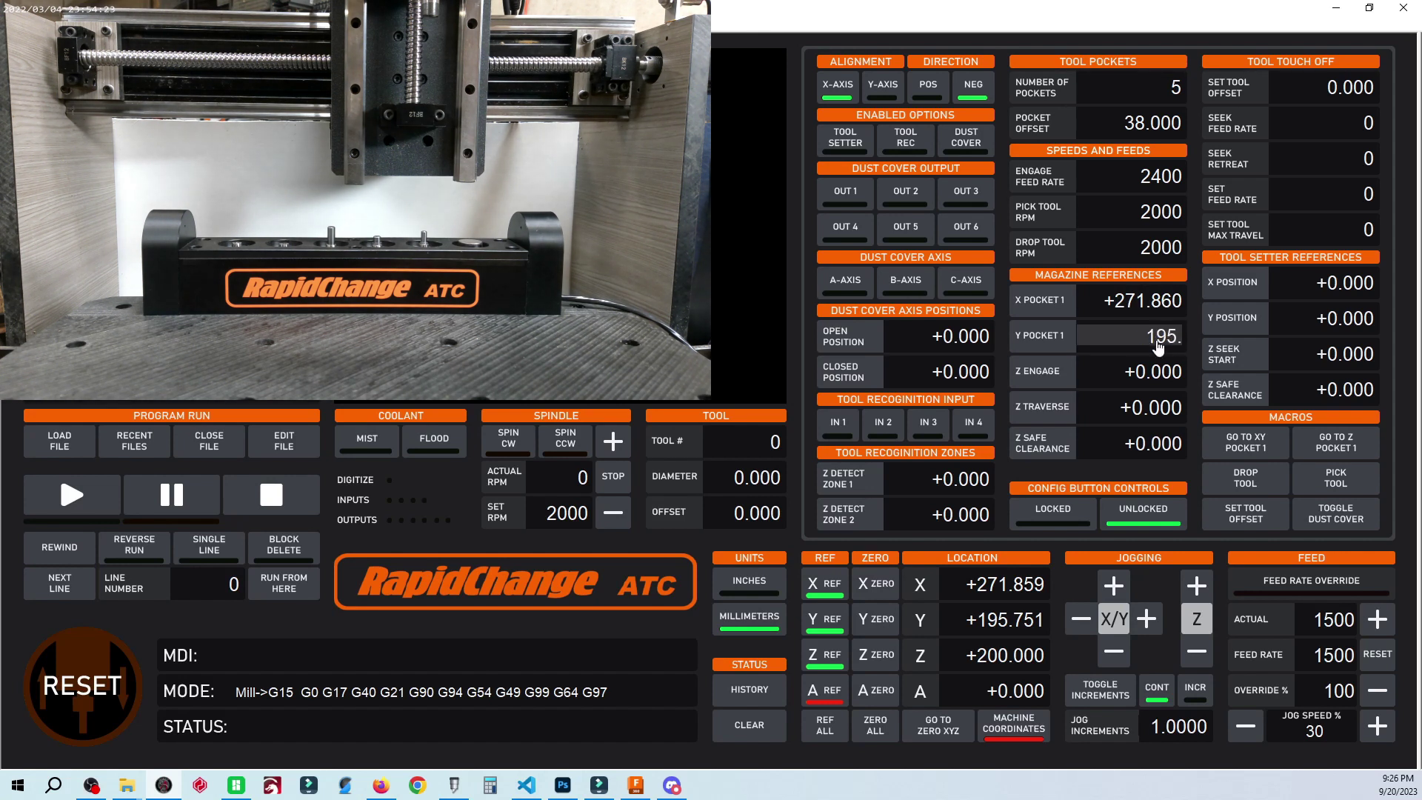
{"action": "type", "text": "75"}
{"action": "key", "text": "Return"}
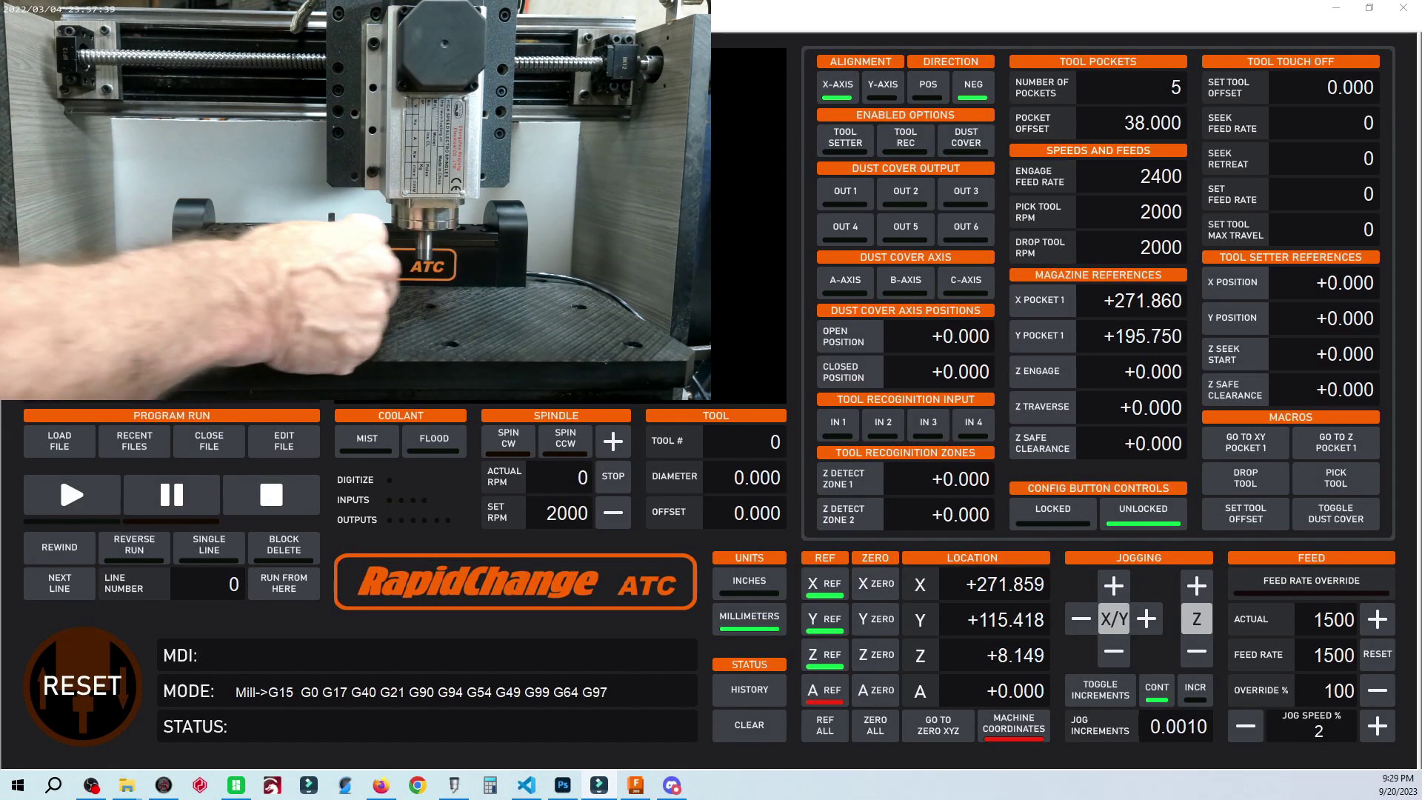
Capture the current Z as Z engage and enter 7.65 as the engage height
{"action": "left_click", "coordinate": [1035, 374]}
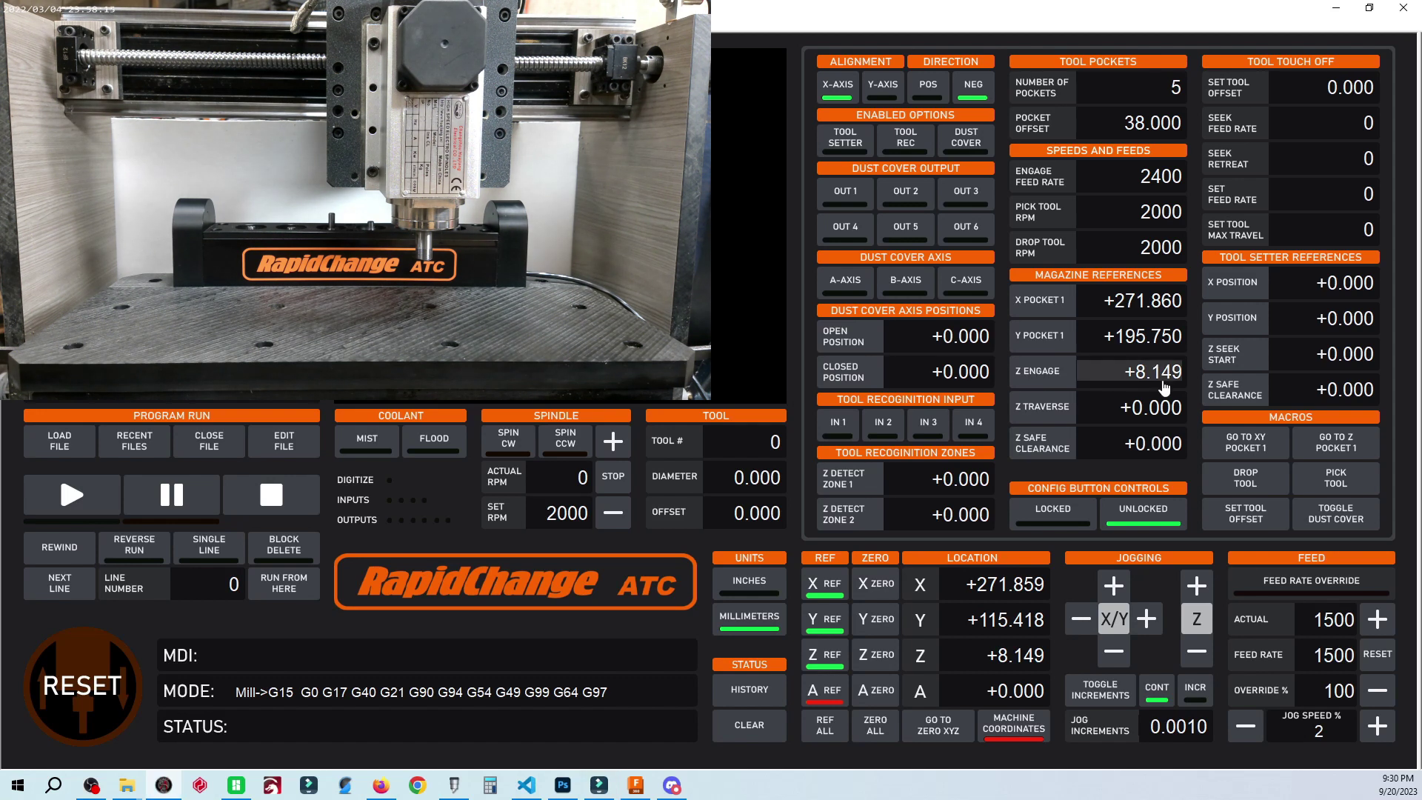
{"action": "left_click", "coordinate": [1165, 386]}
{"action": "type", "text": "7.65"}
{"action": "key", "text": "Return"}
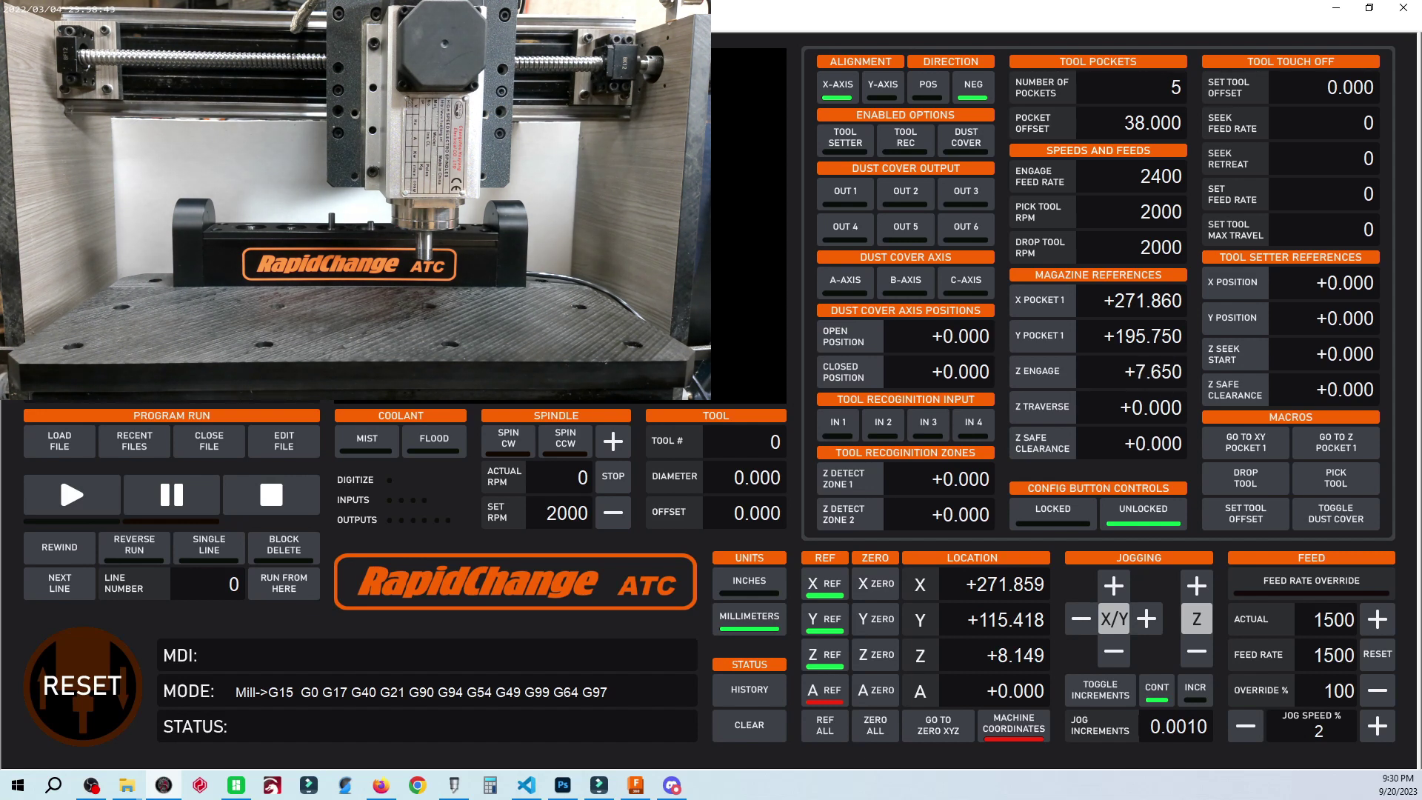
{"action": "key", "text": "alt+Tab"}
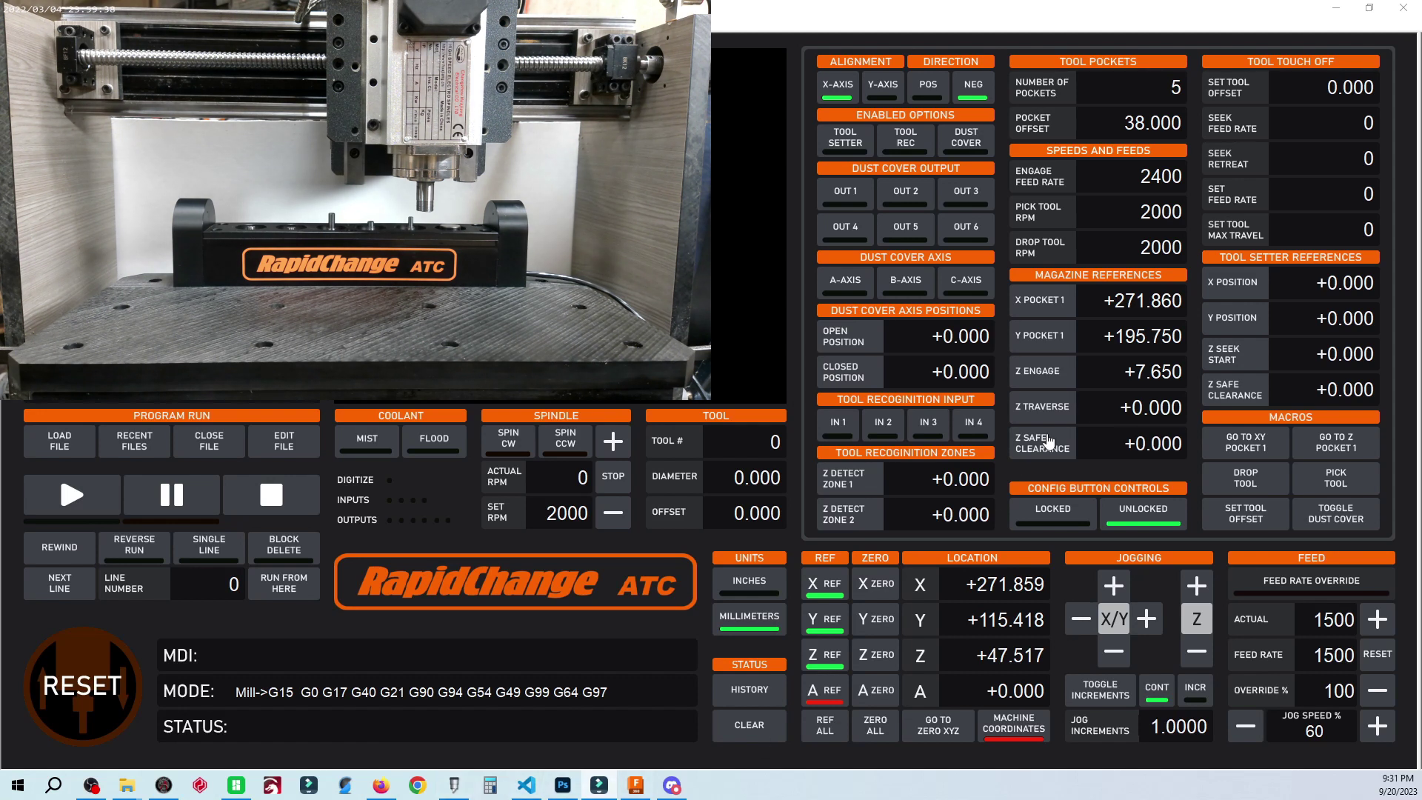
Enter 60 for Z traverse and 140 for Z safe clearance
{"action": "left_click", "coordinate": [1145, 419]}
{"action": "type", "text": "60"}
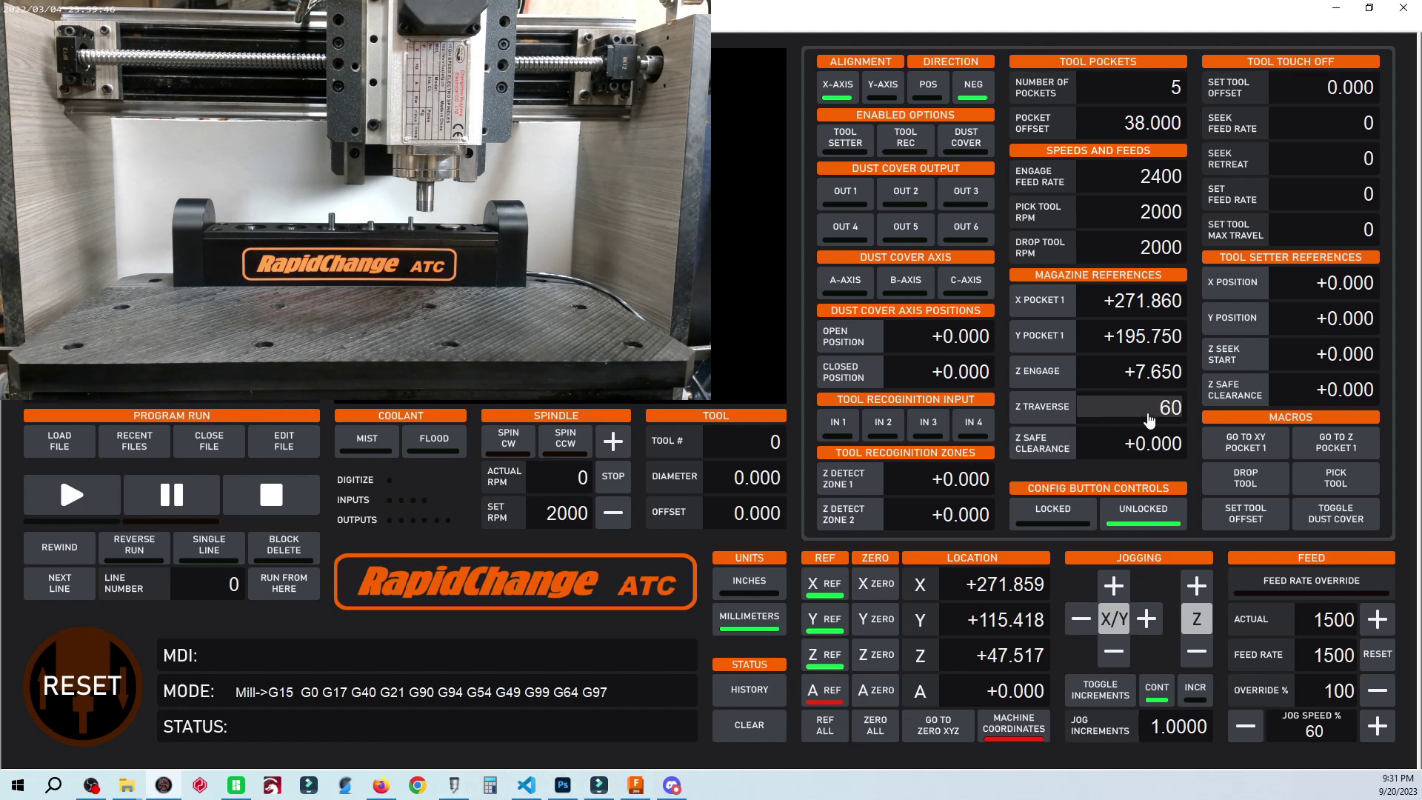
{"action": "key", "text": "Return"}
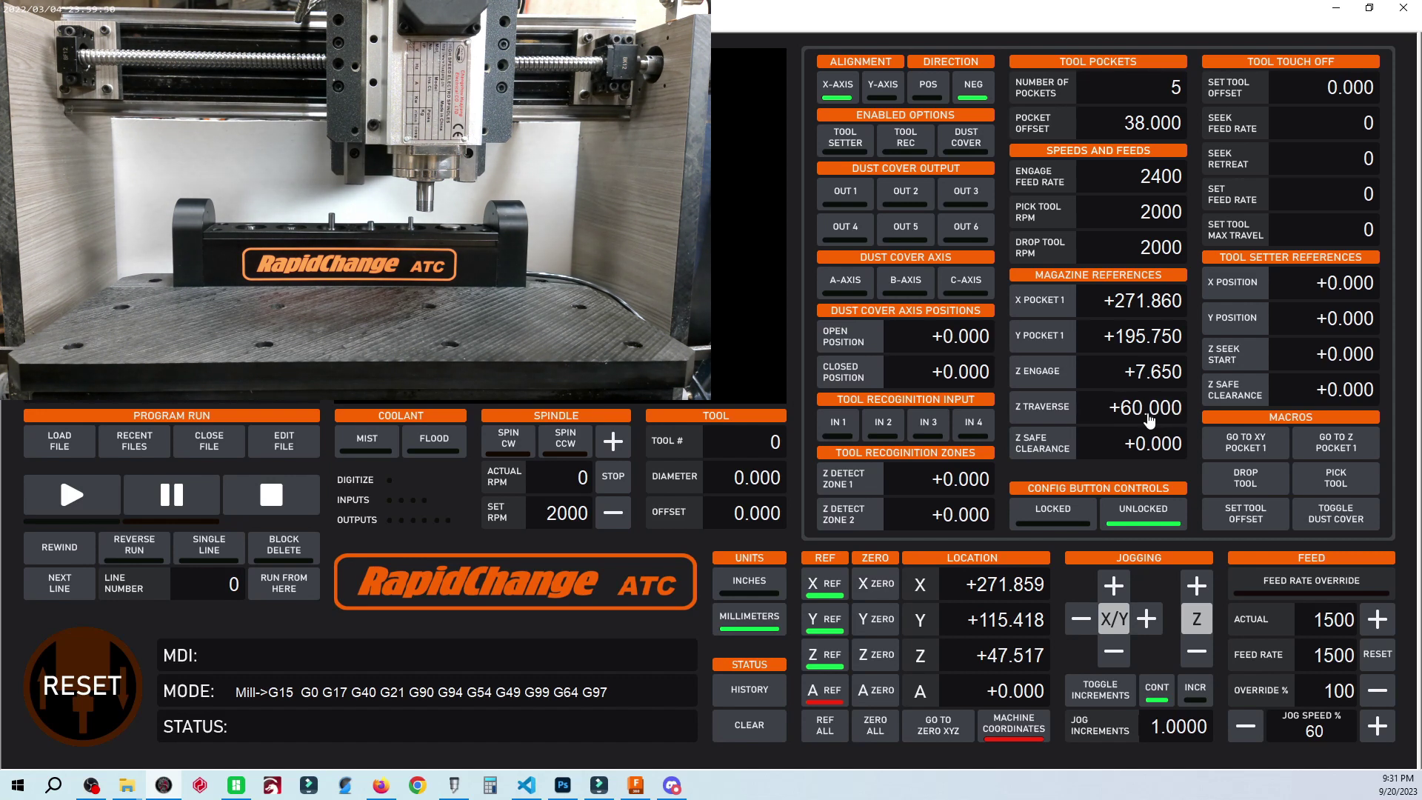
{"action": "left_click", "coordinate": [1149, 448]}
{"action": "type", "text": "140"}
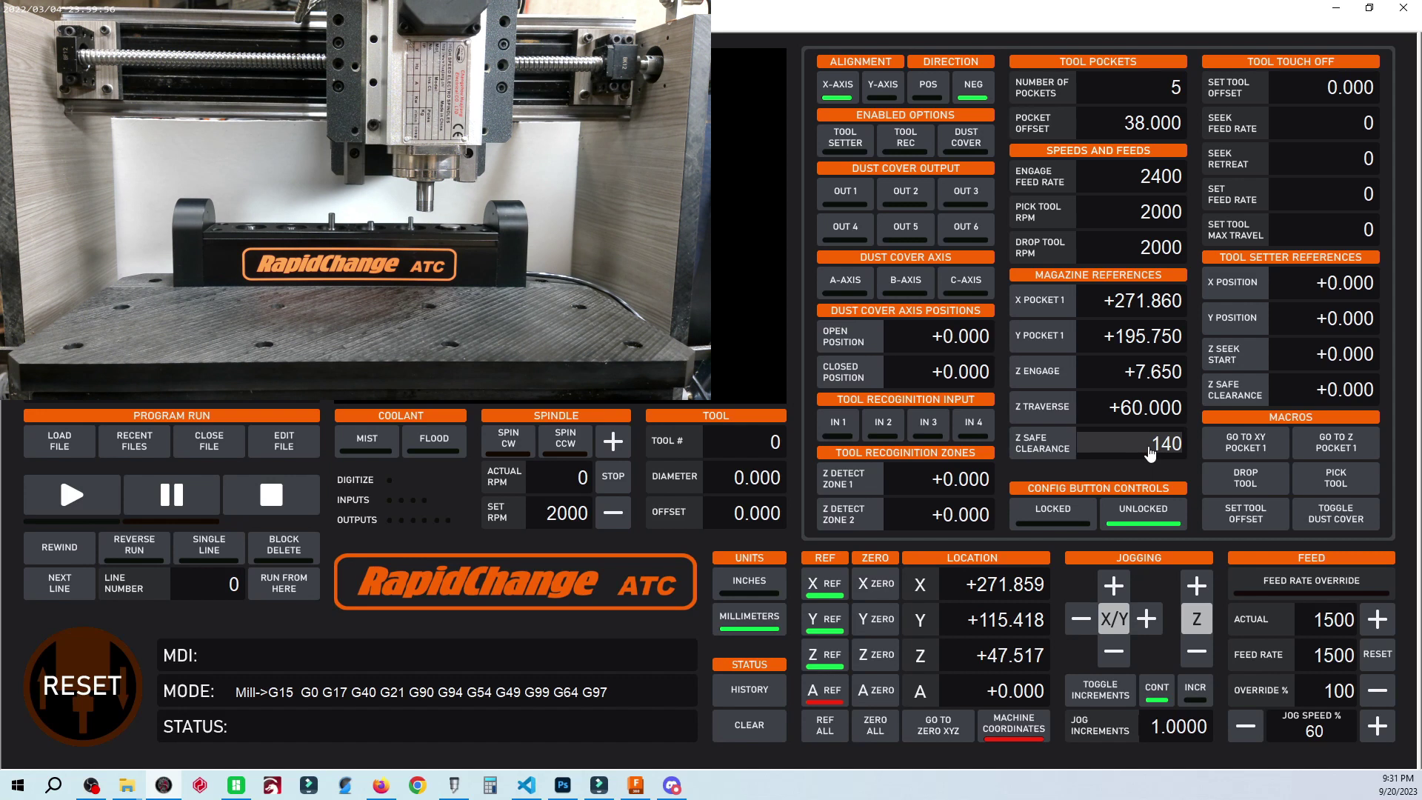
{"action": "key", "text": "Return"}
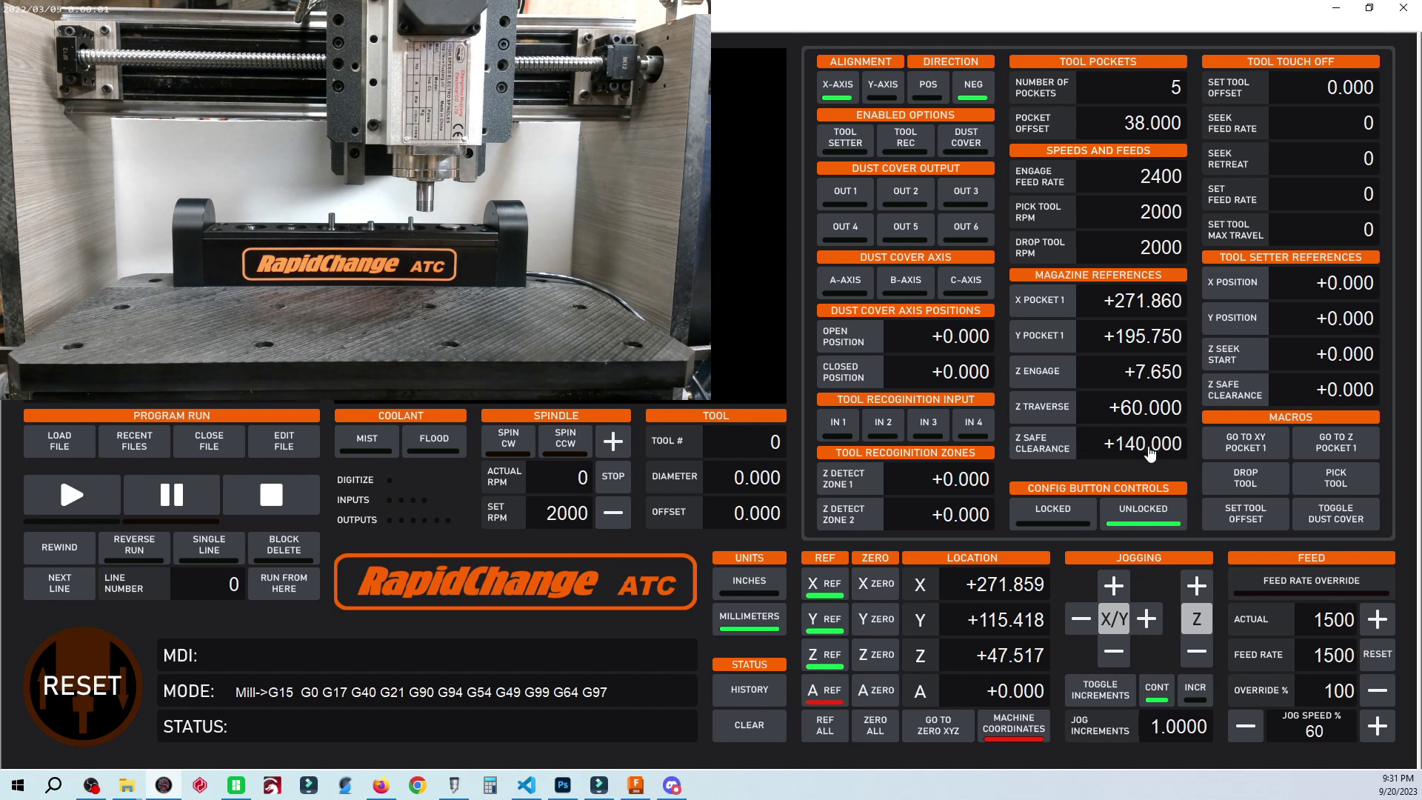
{"action": "key", "text": "alt+Tab"}
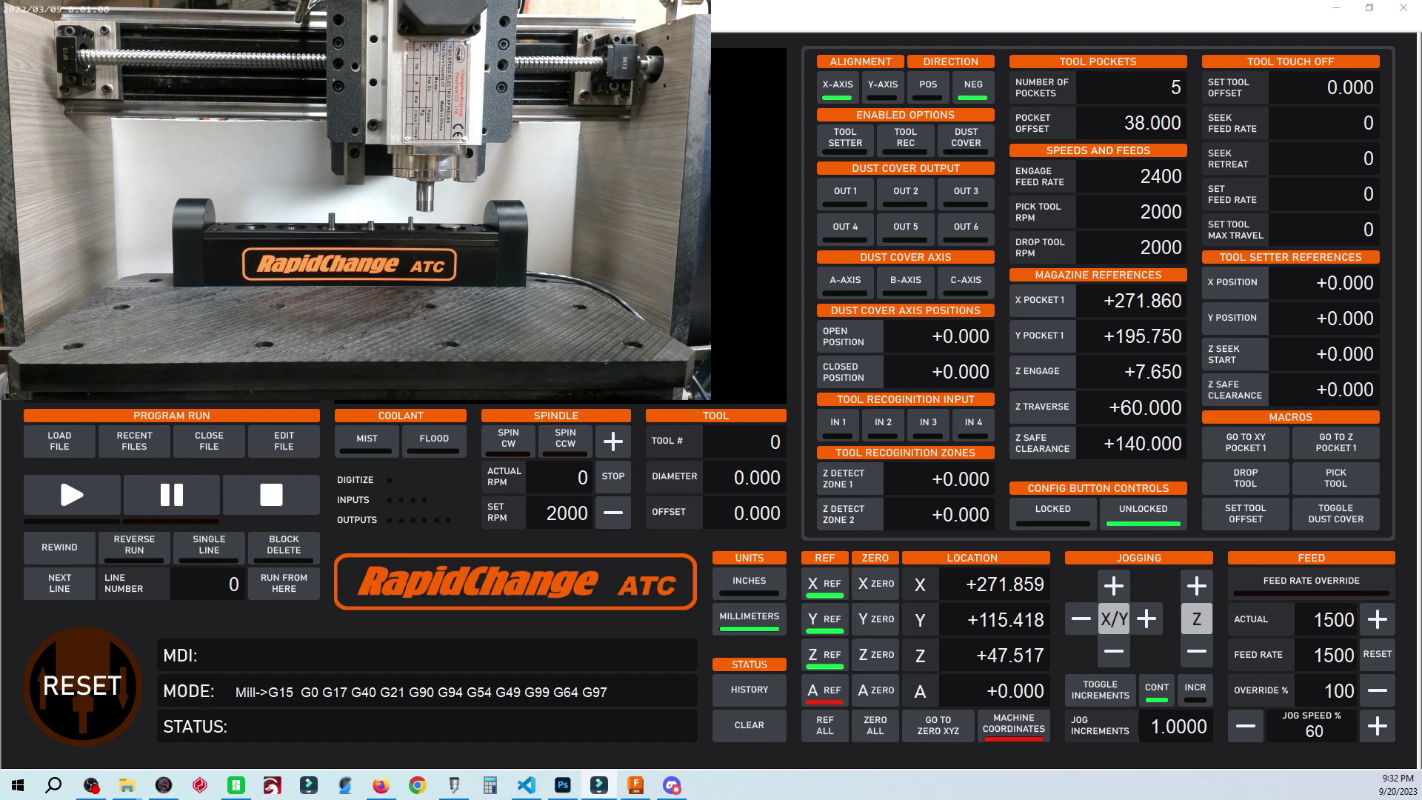
Set the tool touch-off offset to 50
{"action": "left_click", "coordinate": [1355, 89]}
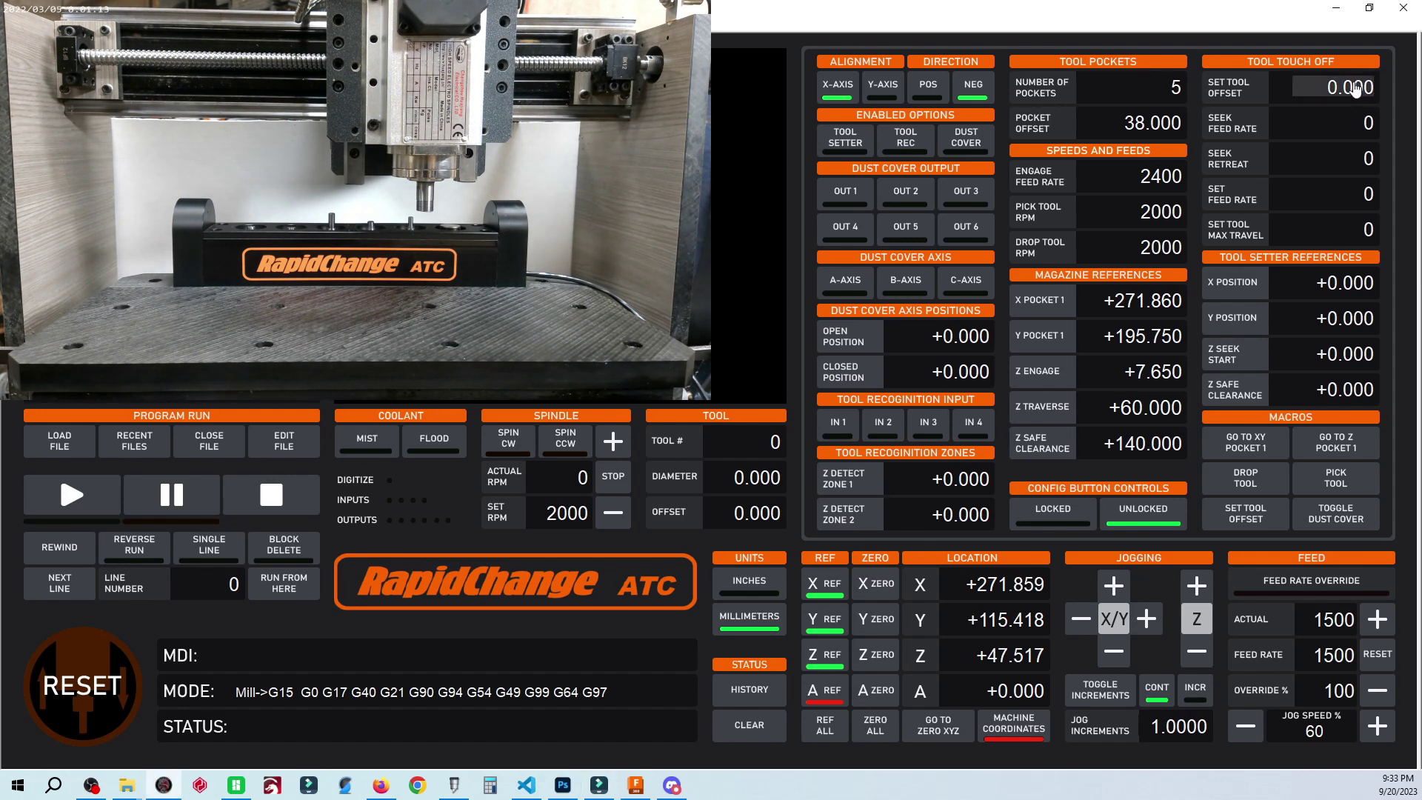
{"action": "type", "text": "50"}
{"action": "key", "text": "Return"}
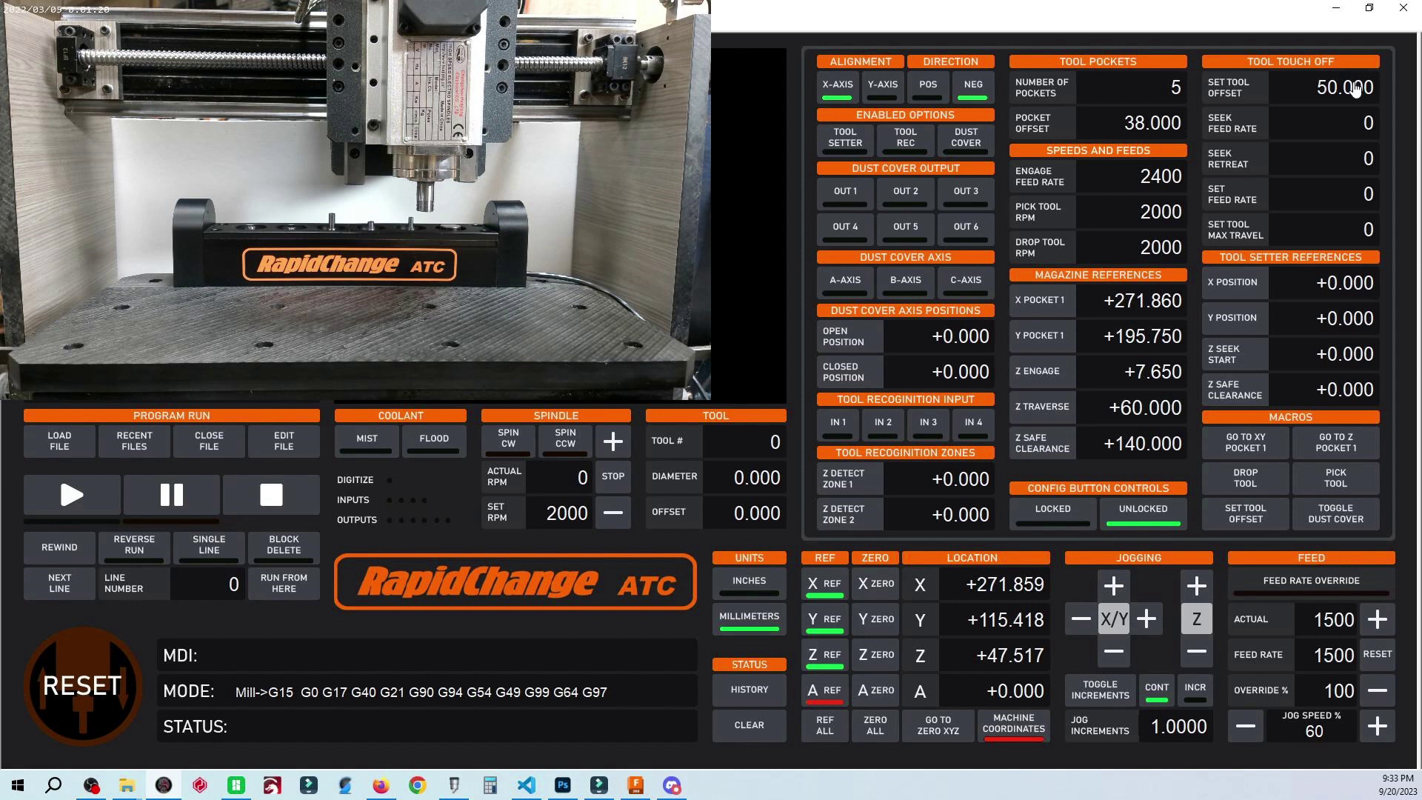
Enter seek feed rate 300, seek retreat 5 and set feed rate 100
{"action": "left_click", "coordinate": [1357, 122]}
{"action": "type", "text": "300"}
{"action": "key", "text": "Return"}
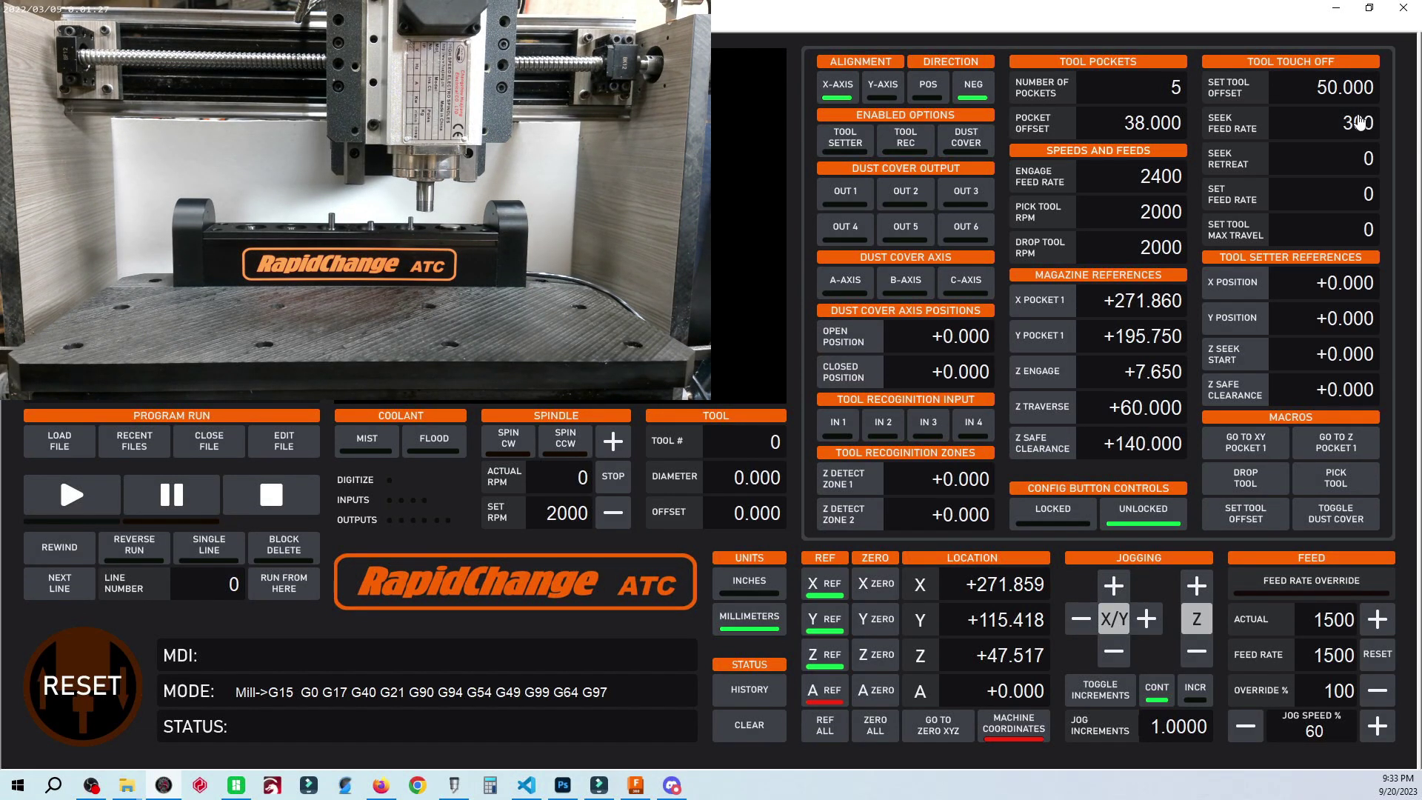
{"action": "left_click", "coordinate": [1360, 160]}
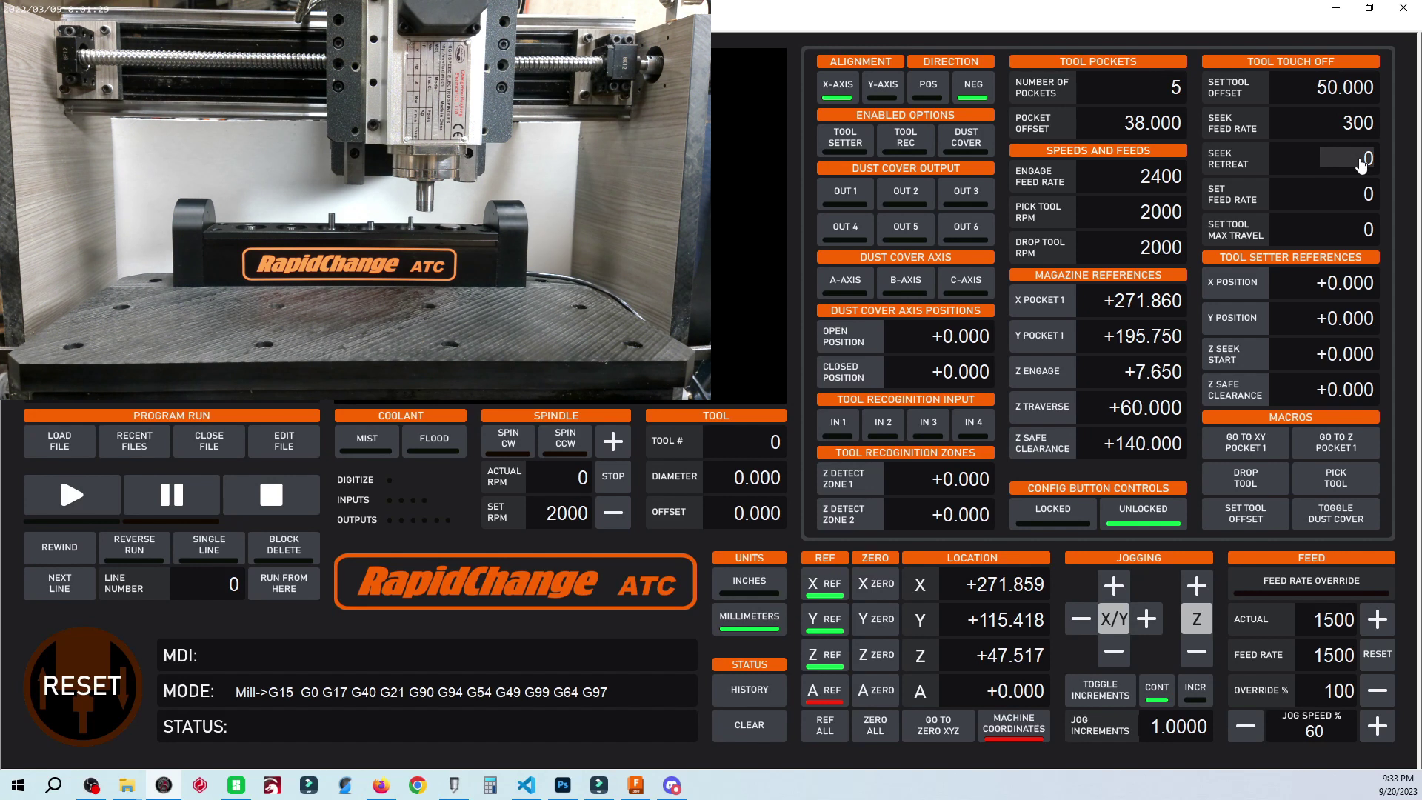
{"action": "key", "text": "Return"}
{"action": "left_click", "coordinate": [1354, 199]}
{"action": "type", "text": "100"}
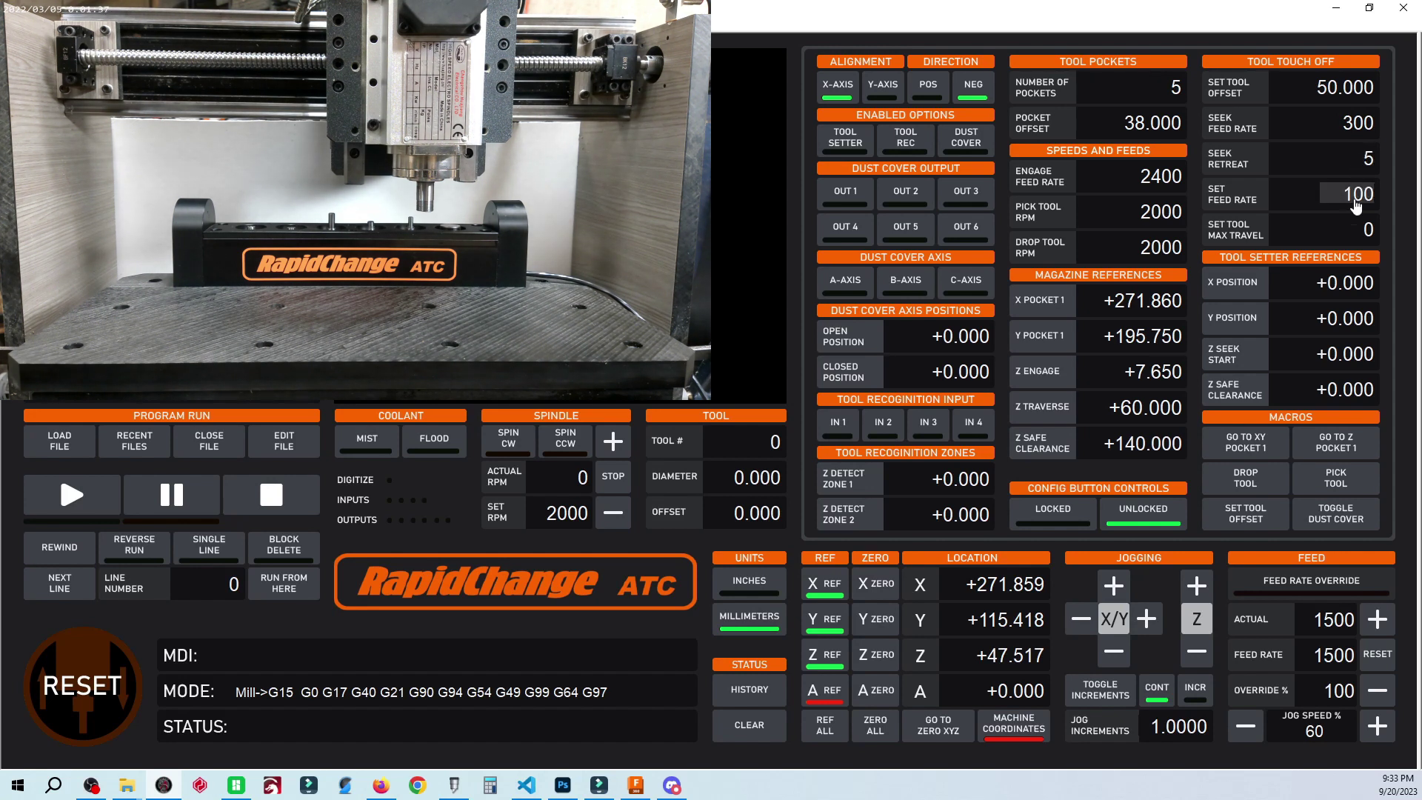
{"action": "key", "text": "Return"}
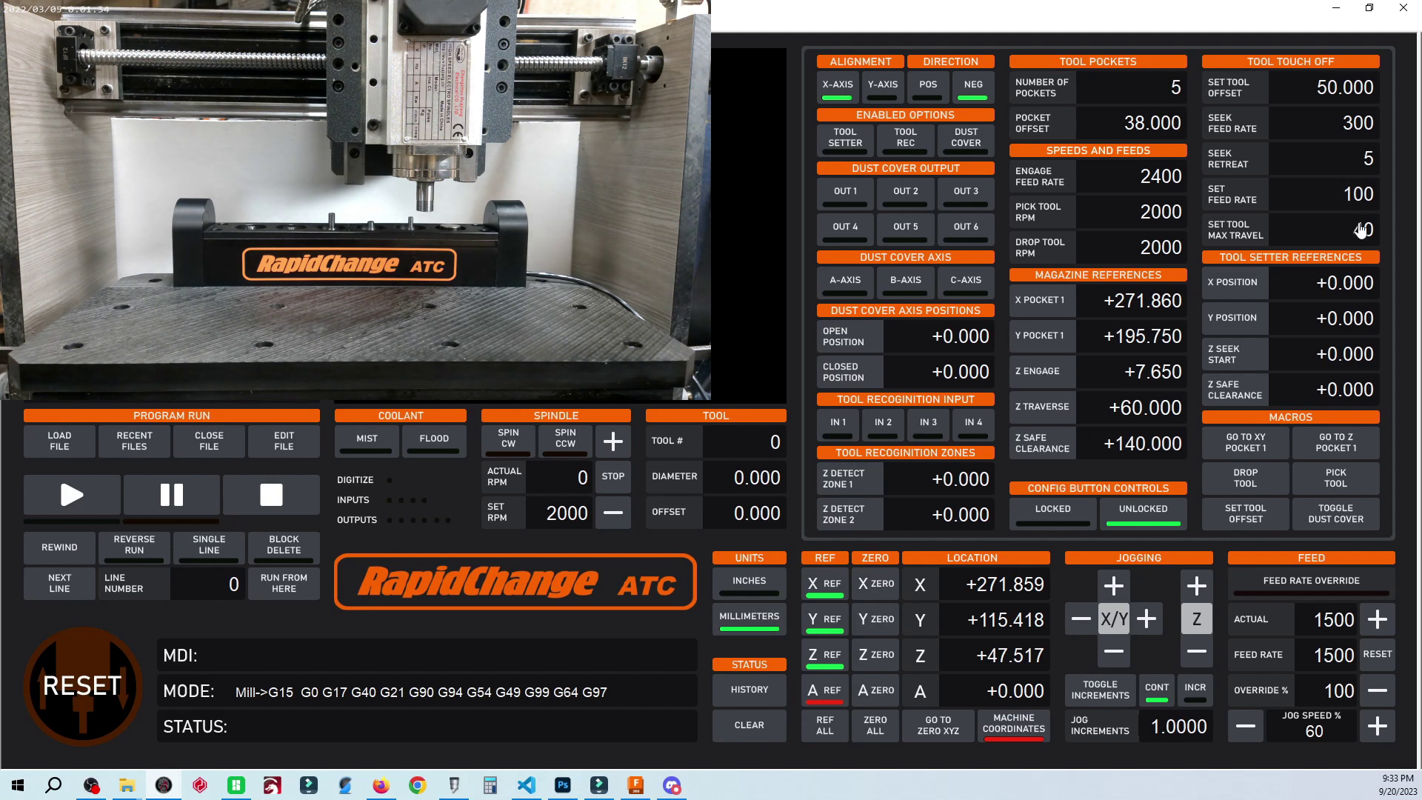
Set the tool setter position to X 309.86 and Y 195.75
{"action": "left_click", "coordinate": [1349, 291]}
{"action": "type", "text": "30"}
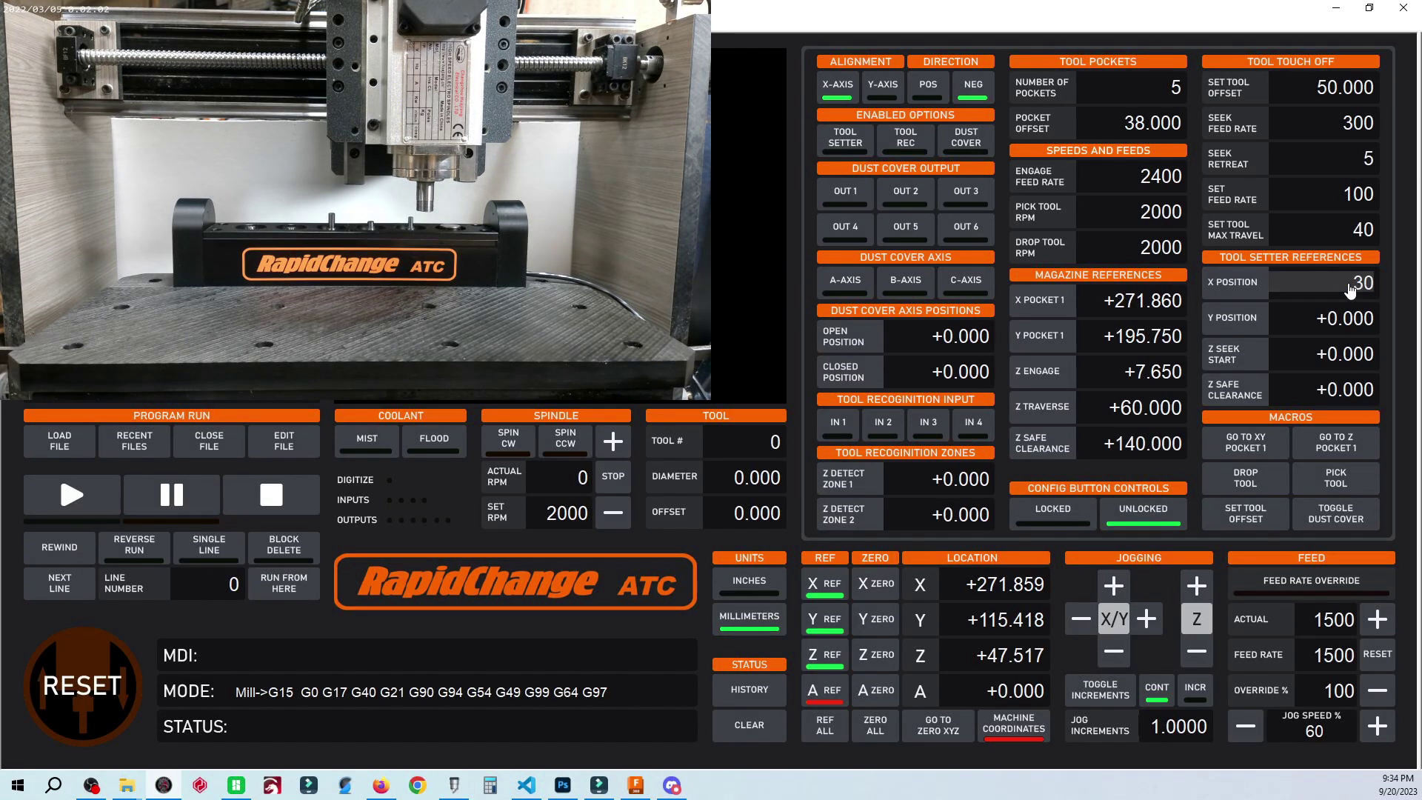
{"action": "type", "text": "9.86"}
{"action": "key", "text": "Return"}
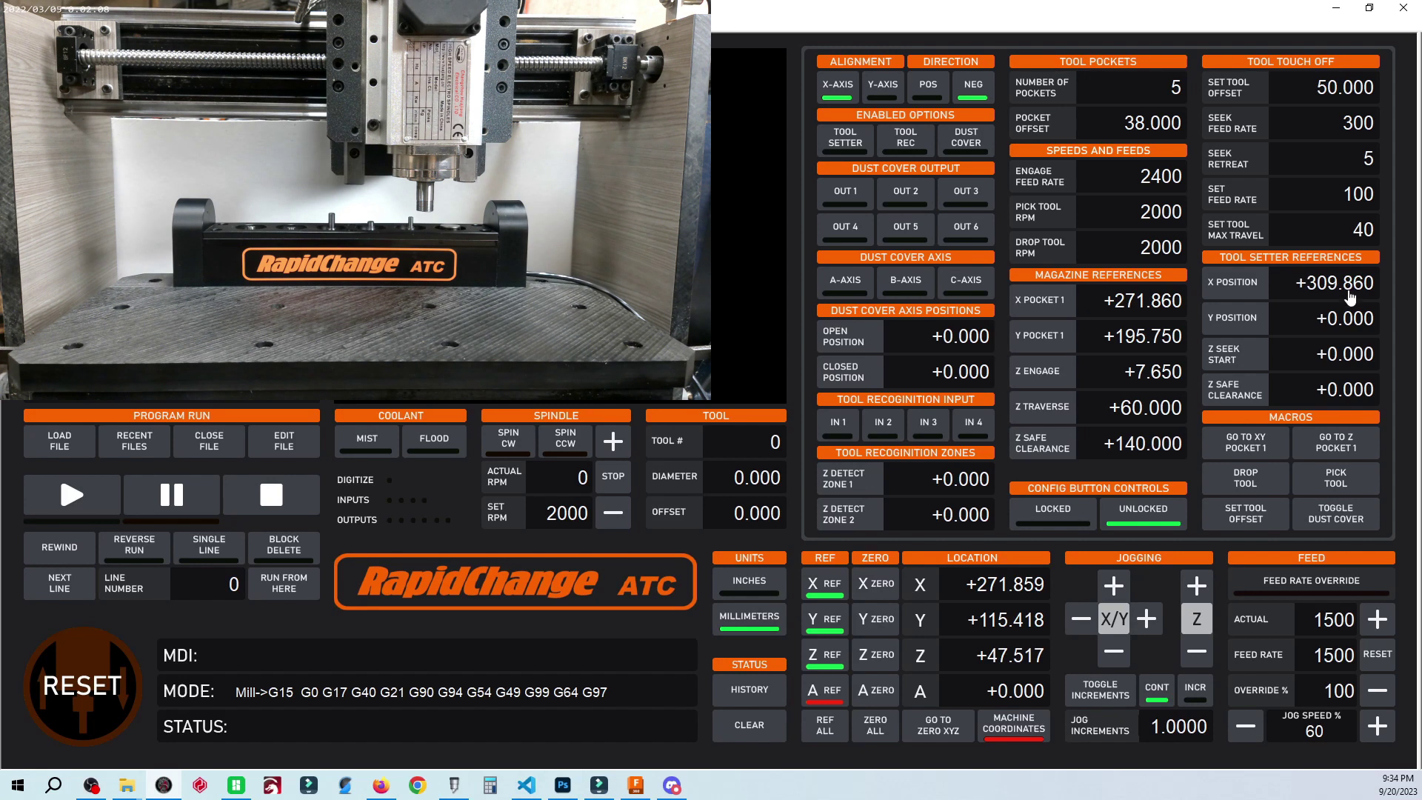
{"action": "left_click", "coordinate": [1346, 328]}
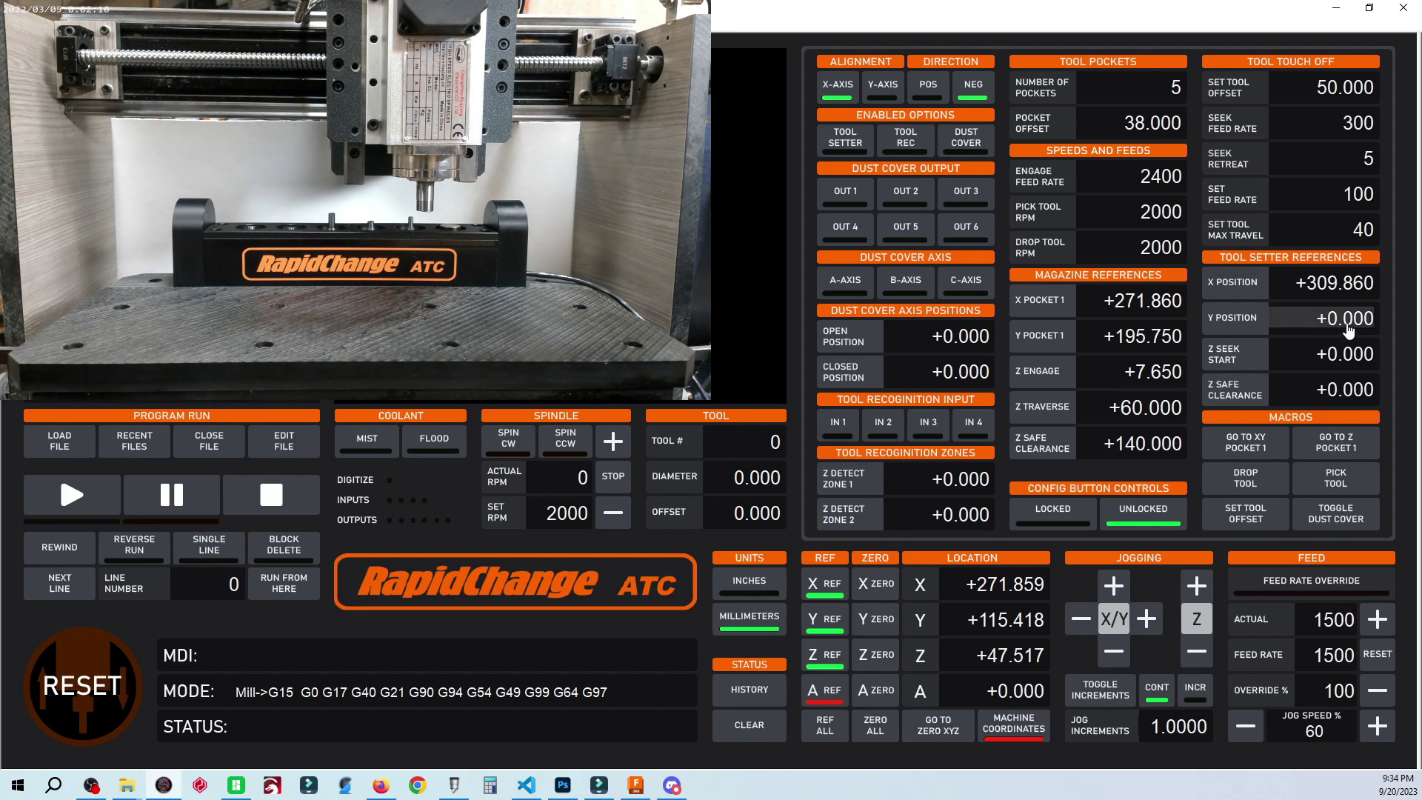
{"action": "type", "text": "195.75"}
{"action": "key", "text": "Return"}
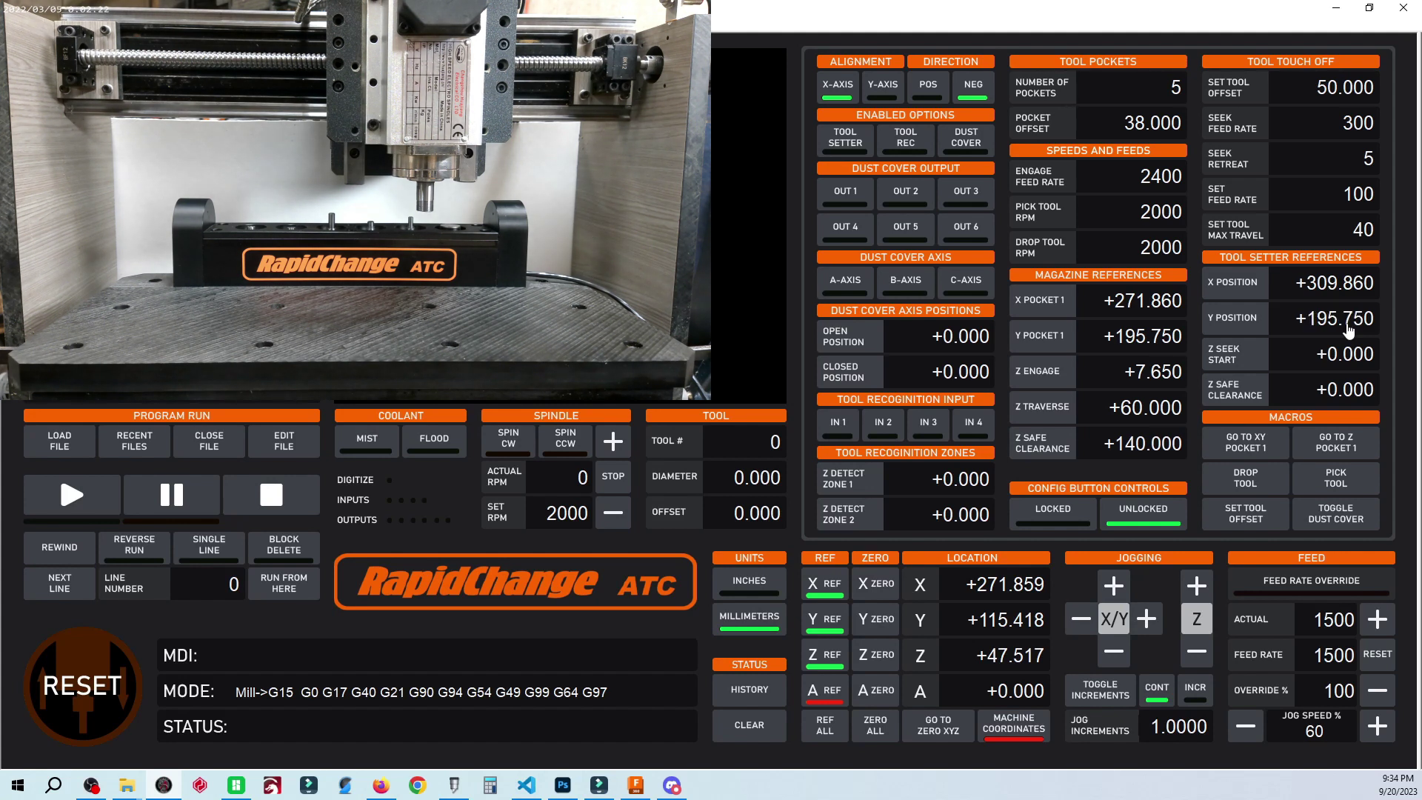
Set the tool setter Z seek start to 75 and Z safe clearance to 95
{"action": "left_click", "coordinate": [1347, 363]}
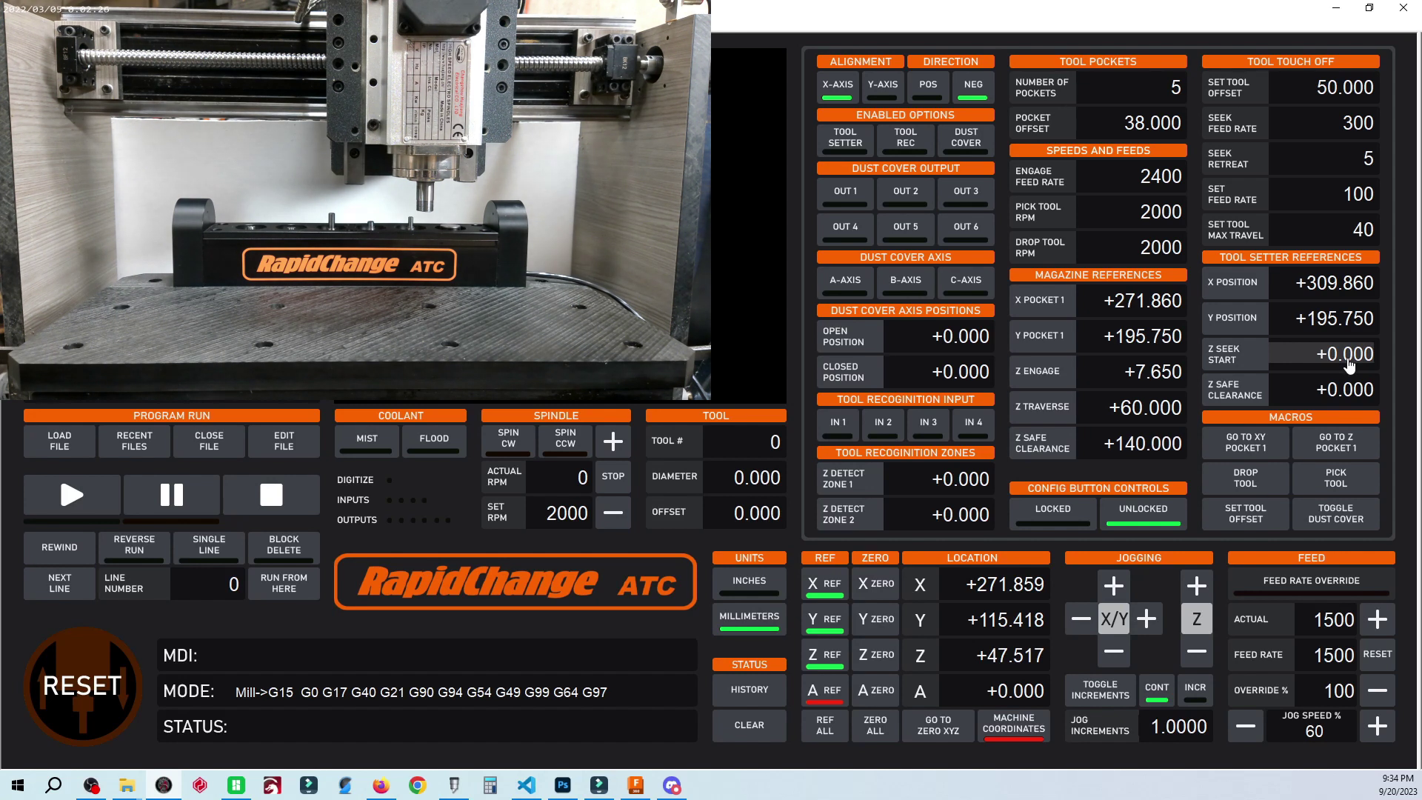
{"action": "type", "text": "75"}
{"action": "key", "text": "Return"}
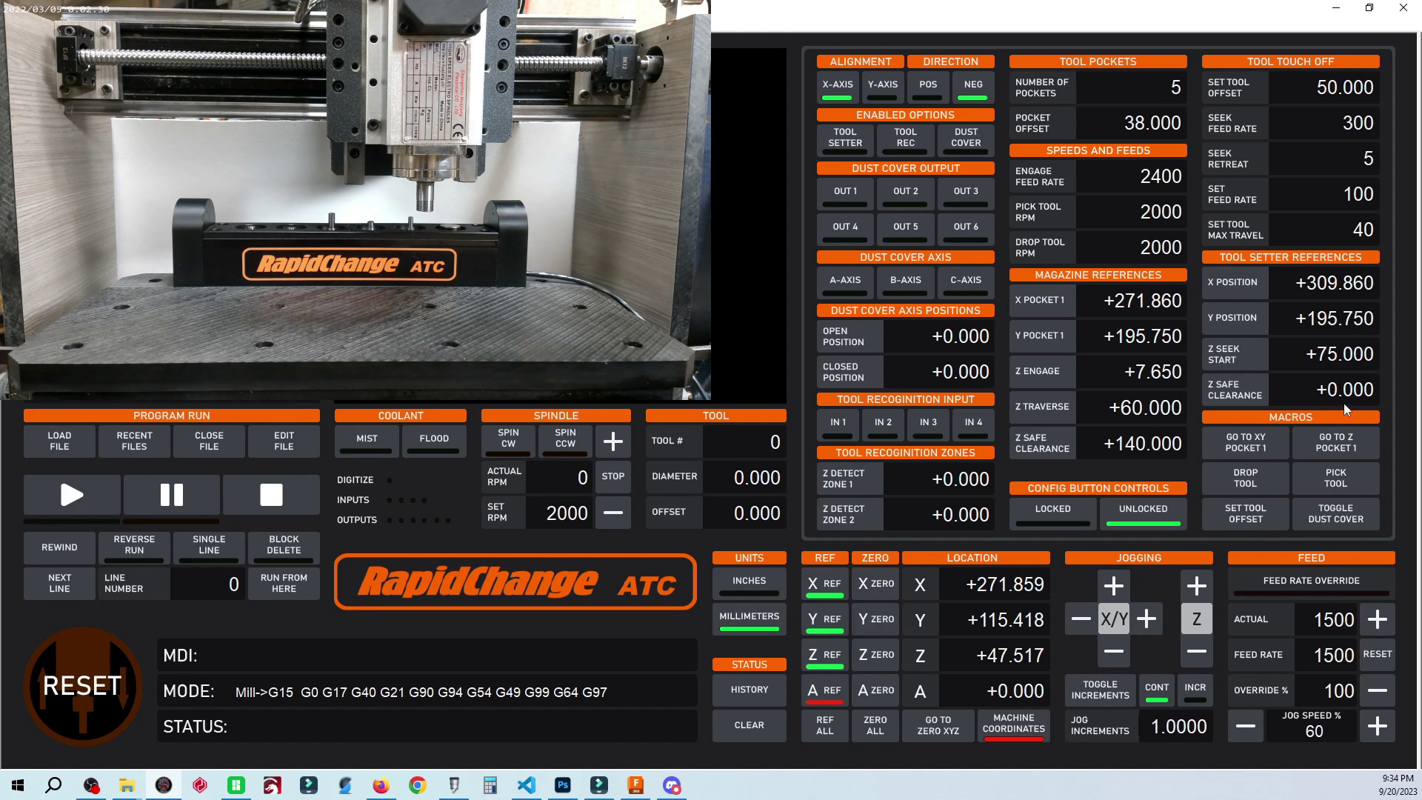
{"action": "left_click", "coordinate": [1348, 395]}
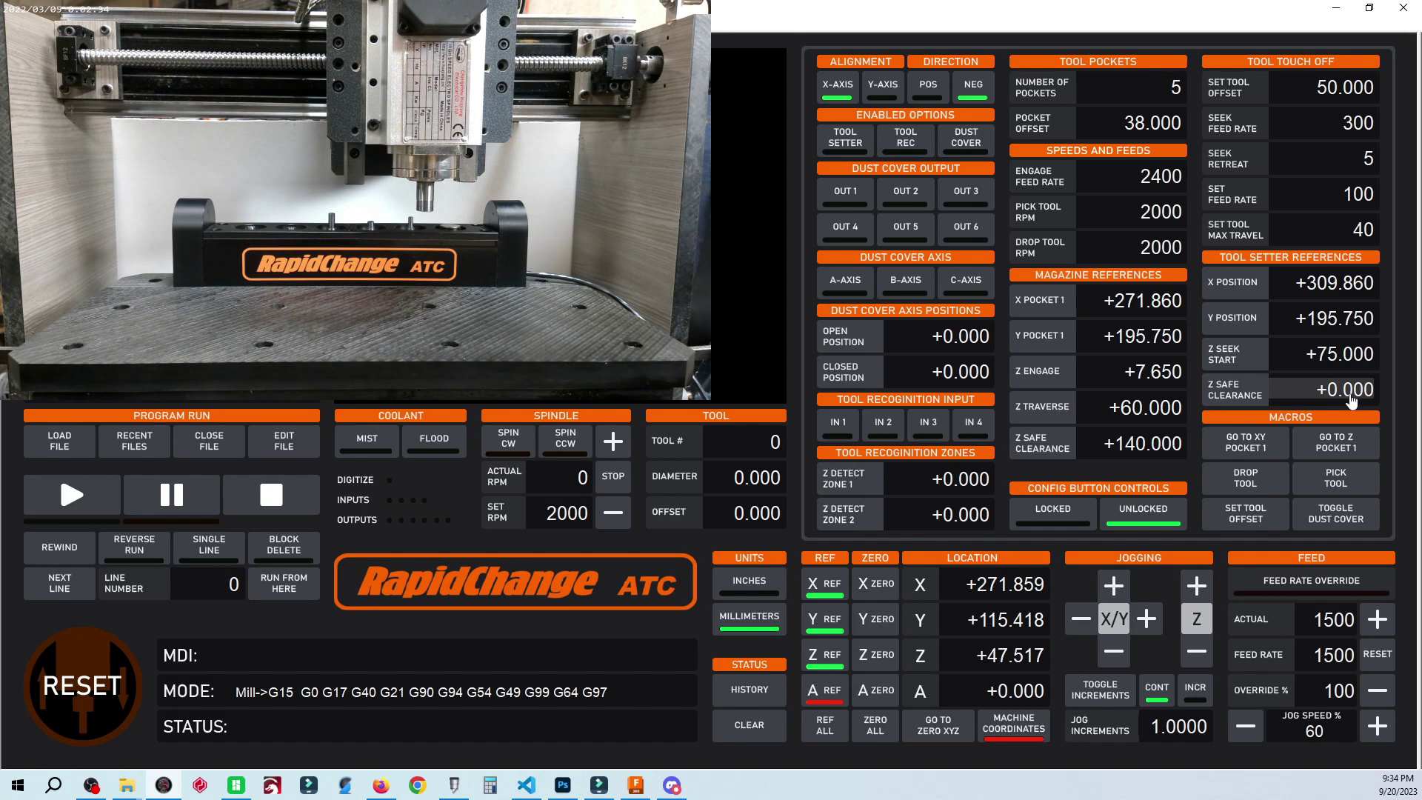
{"action": "type", "text": "95"}
{"action": "key", "text": "Return"}
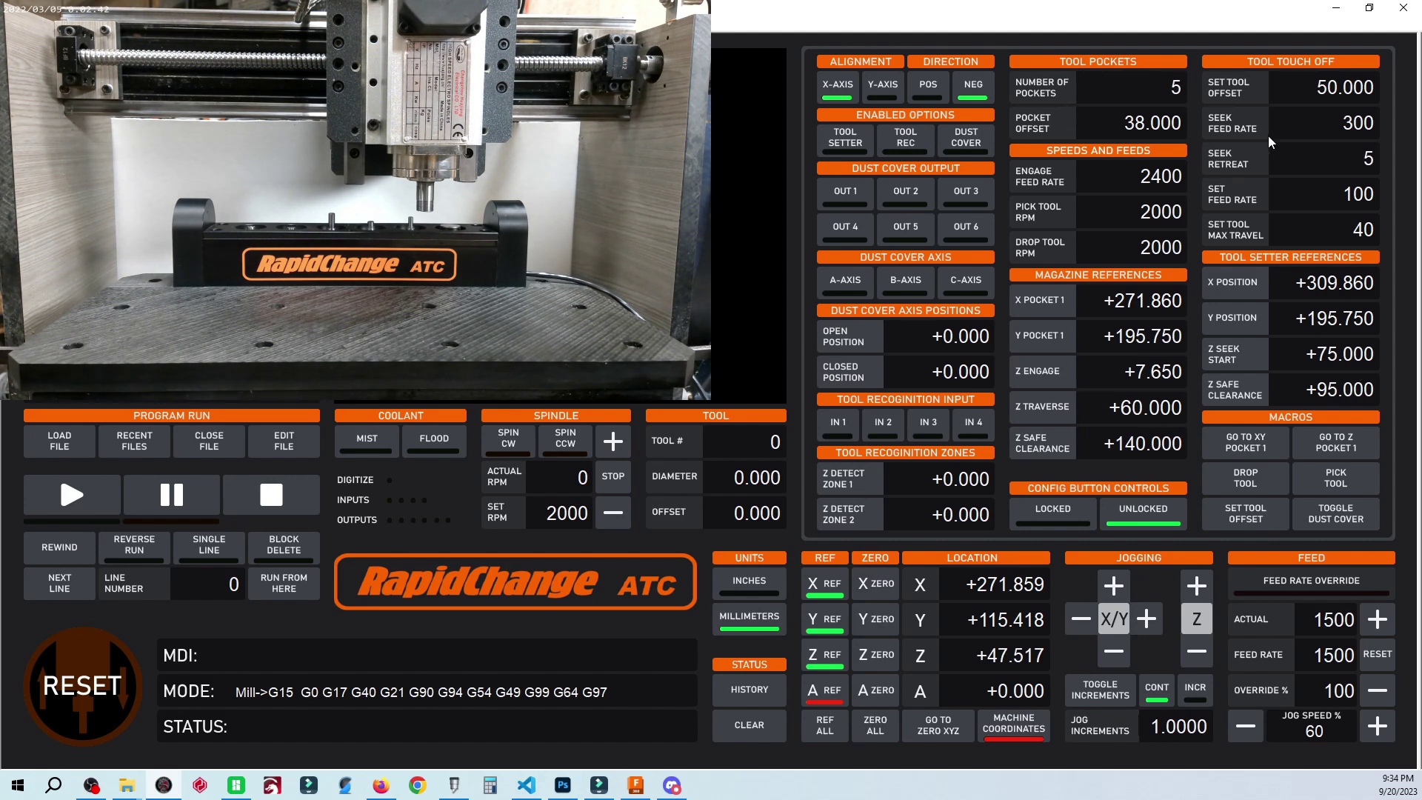
Move the spindle over pocket 1, lower it to pocket height, and jog Z down 1.0 to check alignment
{"action": "left_click", "coordinate": [1258, 444]}
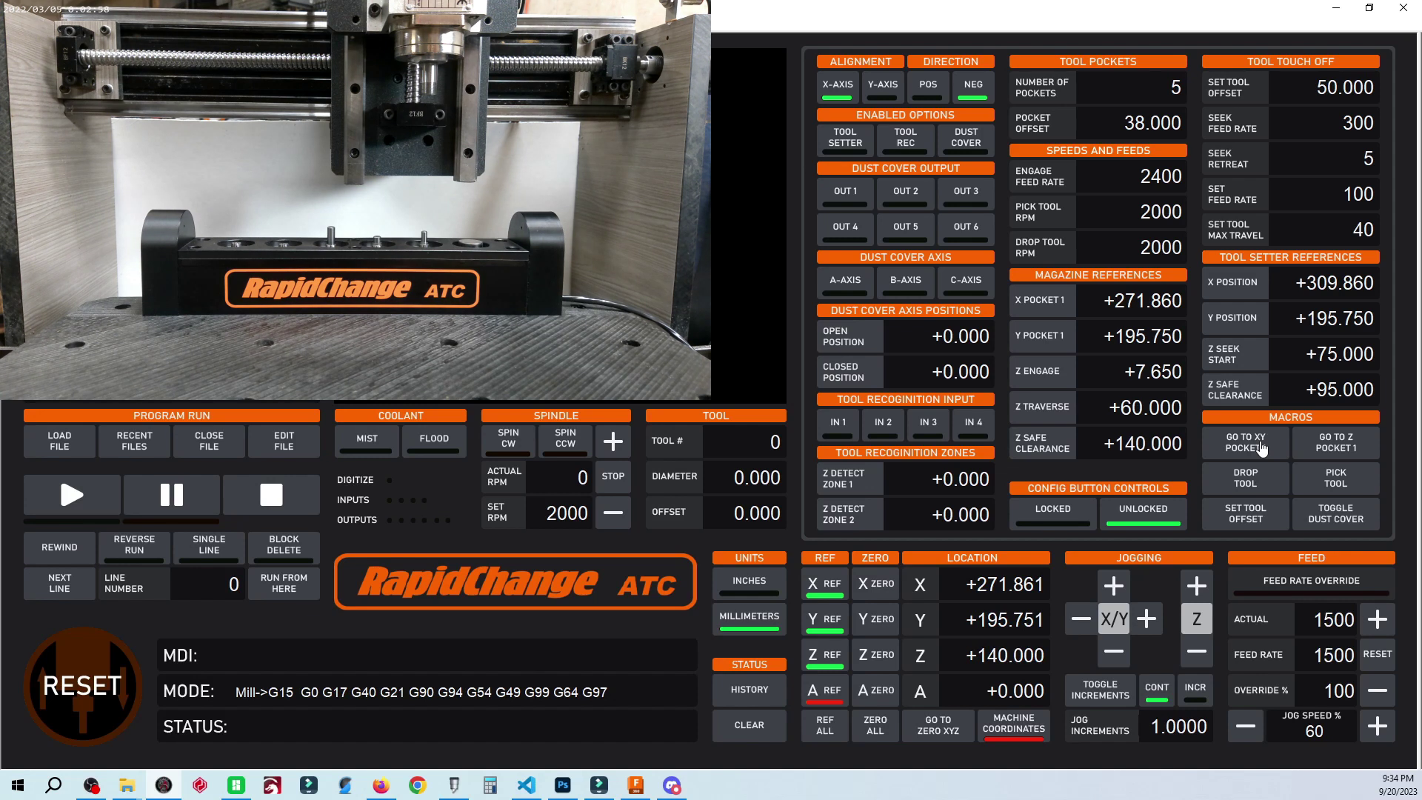
{"action": "left_click", "coordinate": [1346, 446]}
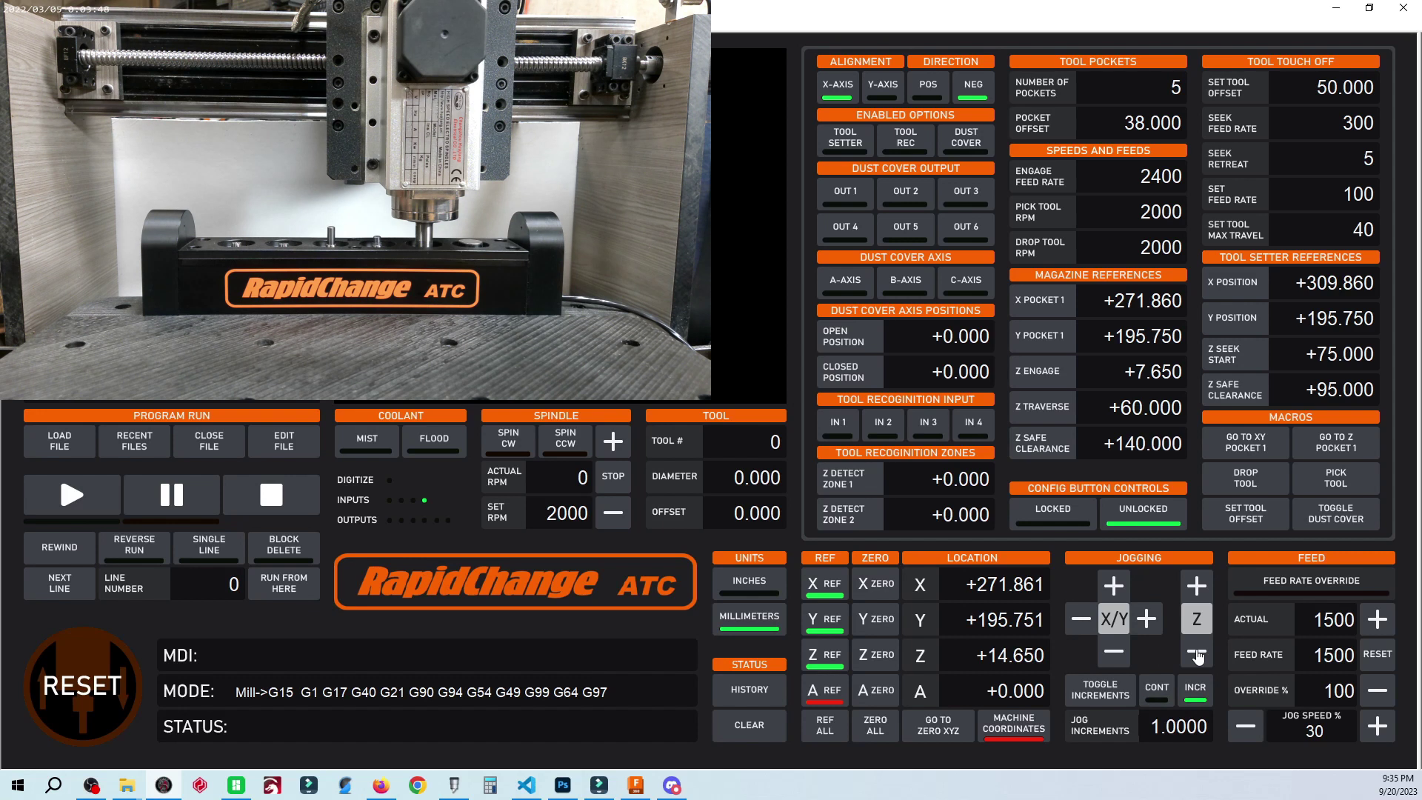
{"action": "left_click", "coordinate": [1197, 654]}
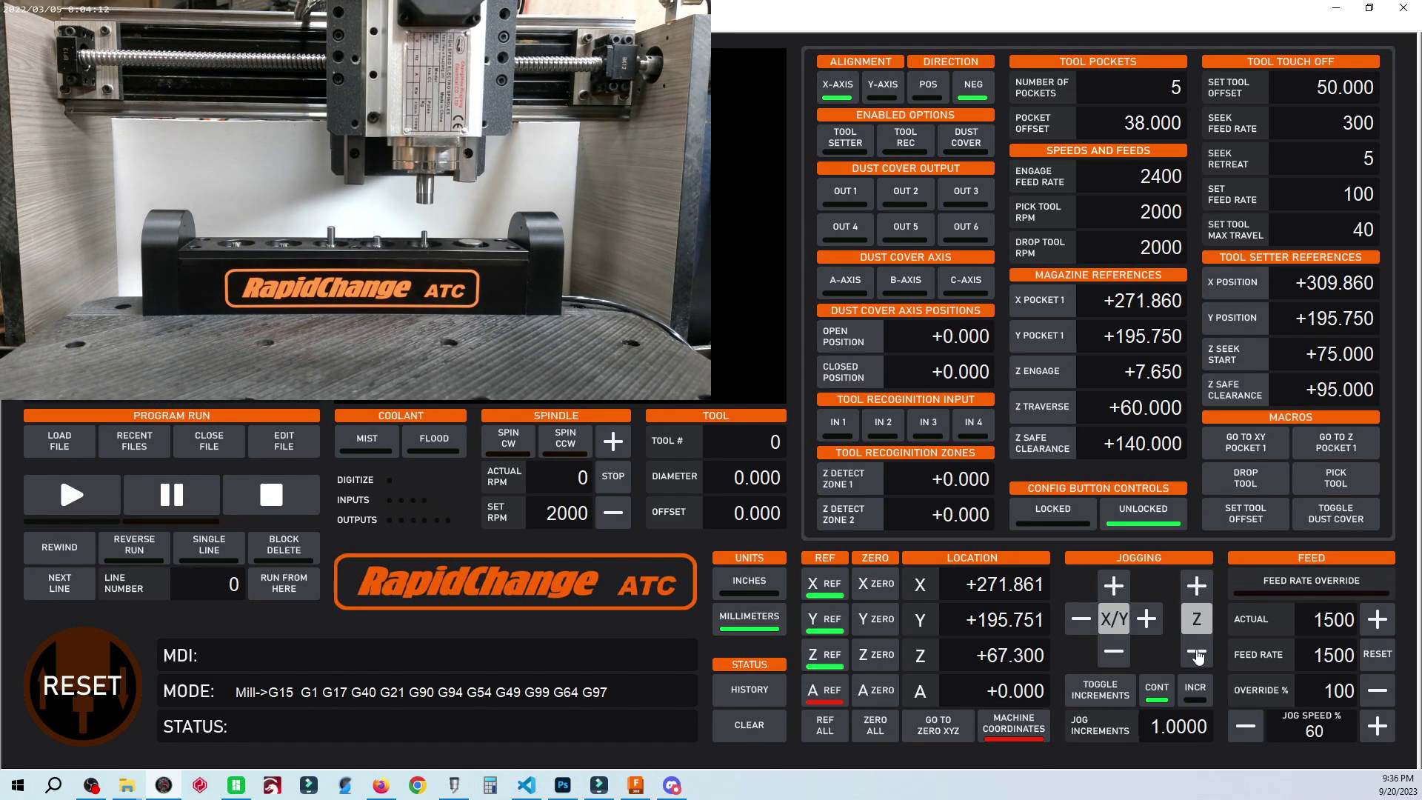
Pick up tool 1 from the magazine and dismiss the Tool Setter Disabled warning
{"action": "left_click", "coordinate": [1335, 479]}
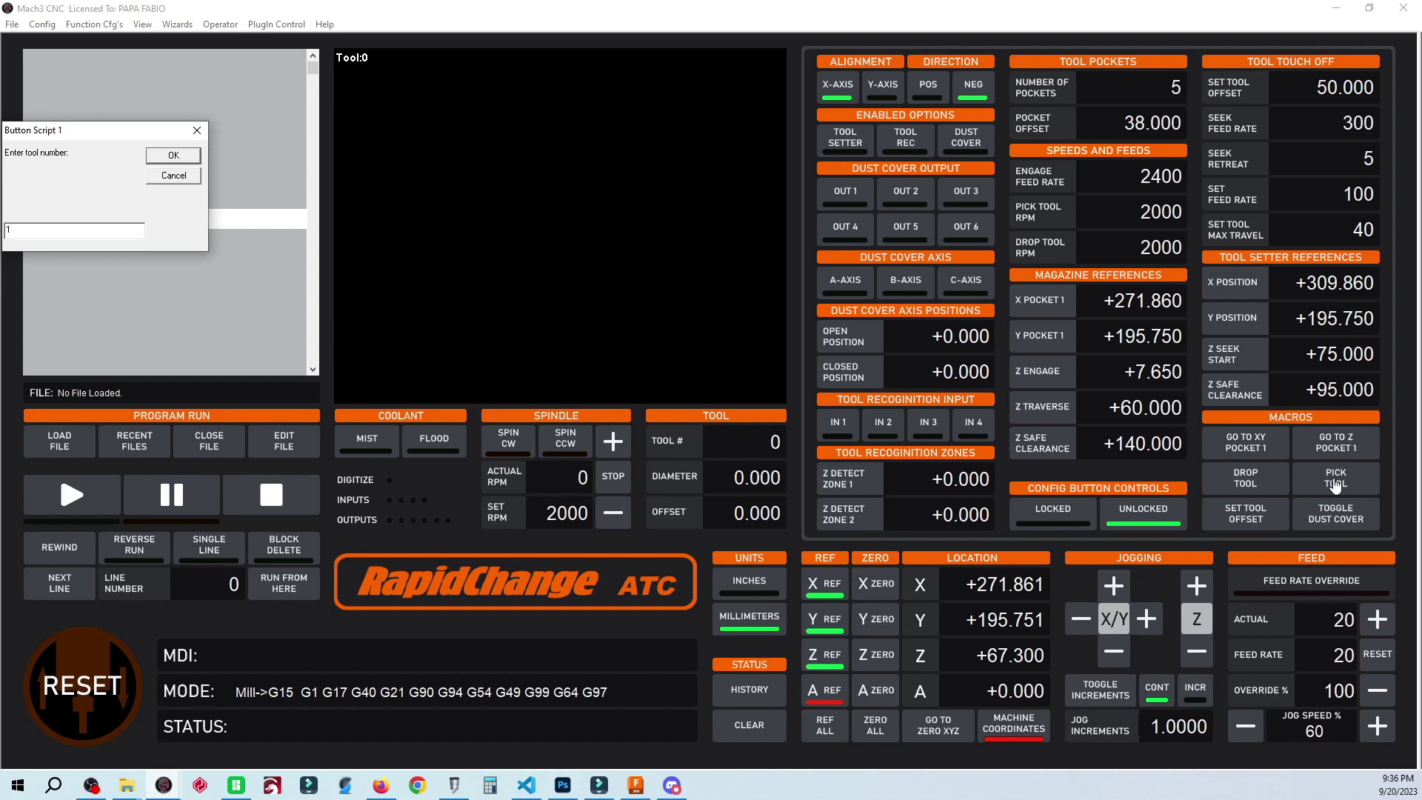
{"action": "key", "text": "Return"}
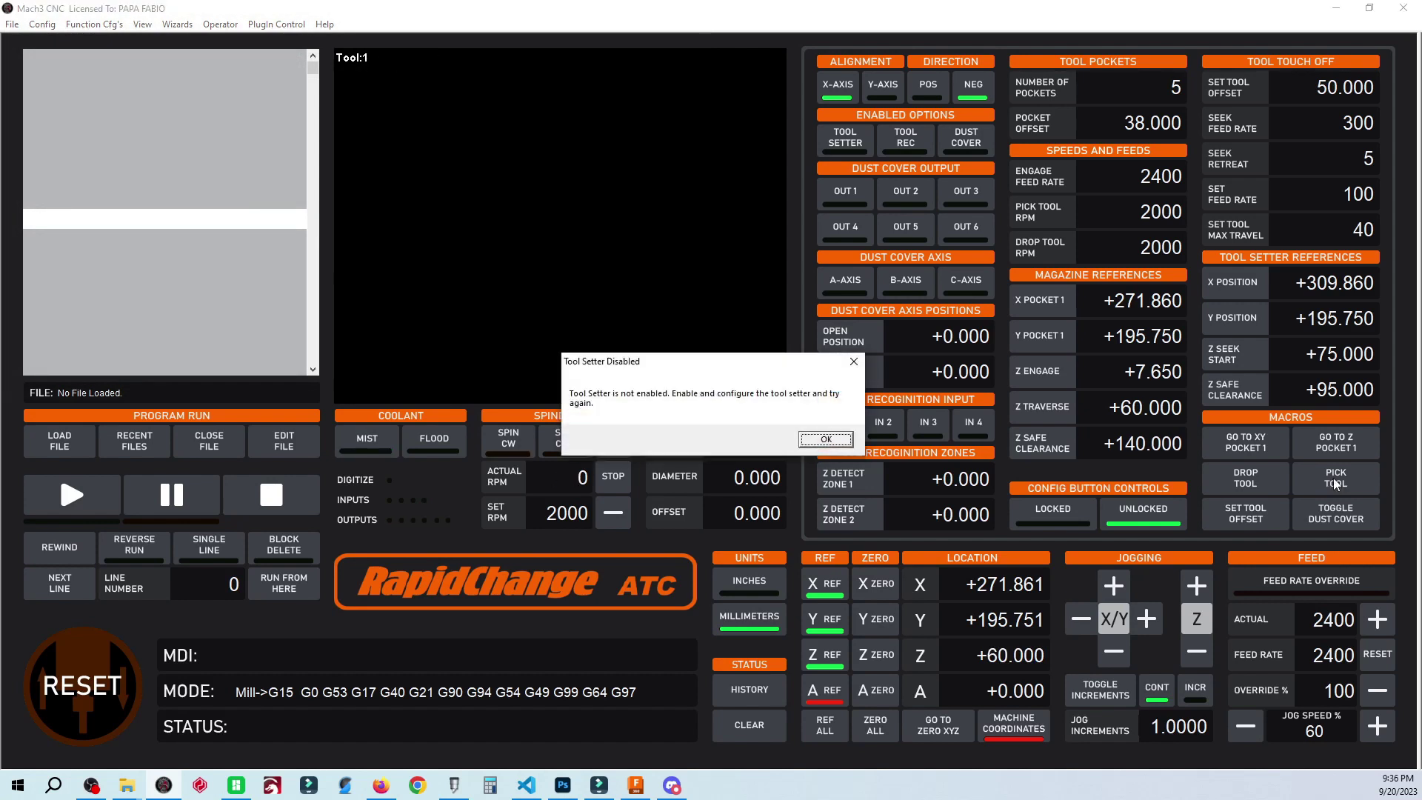
{"action": "left_click", "coordinate": [844, 441]}
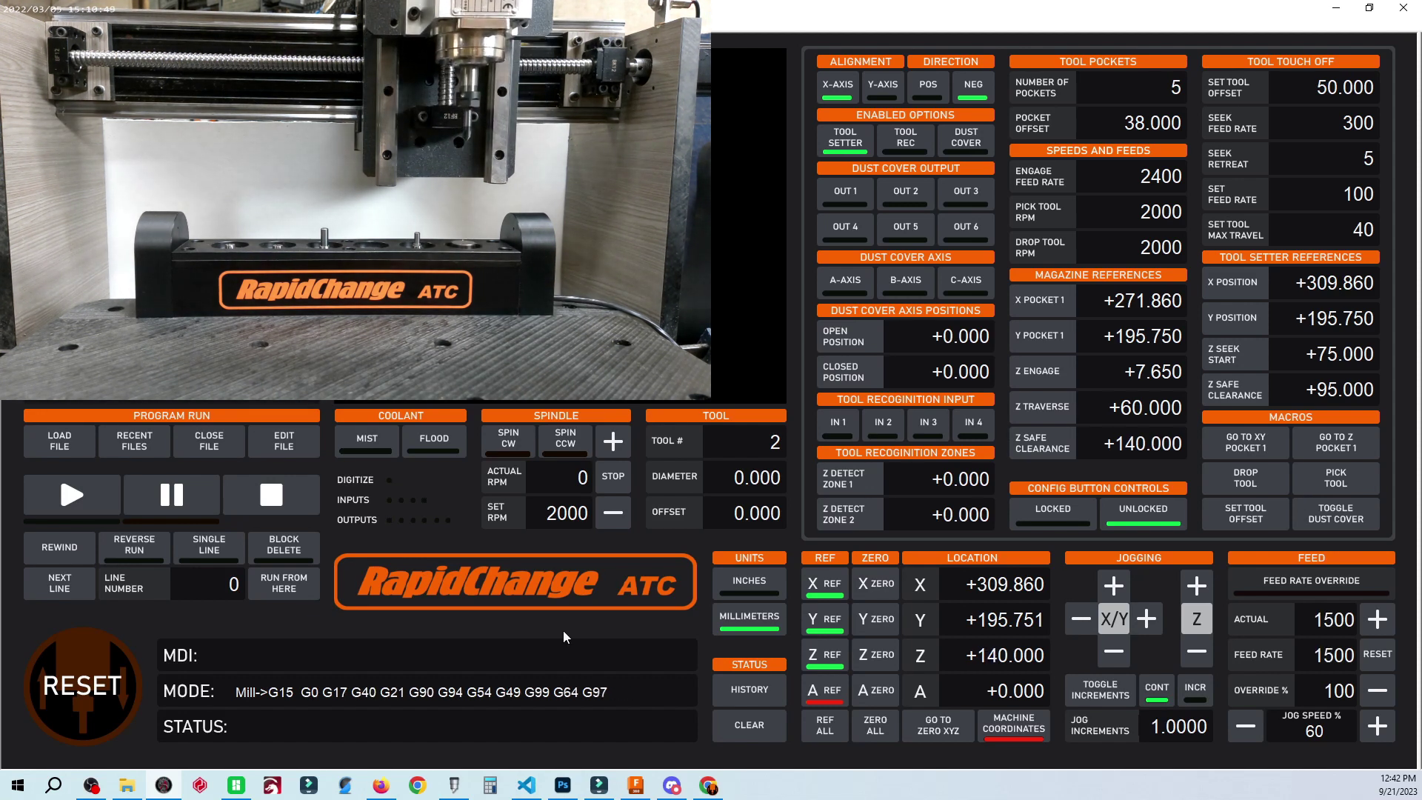
Rerun the MDI moves G0G90 X0Y-60 and Z76.2 from command history
{"action": "left_click", "coordinate": [347, 658]}
{"action": "key", "text": "Up"}
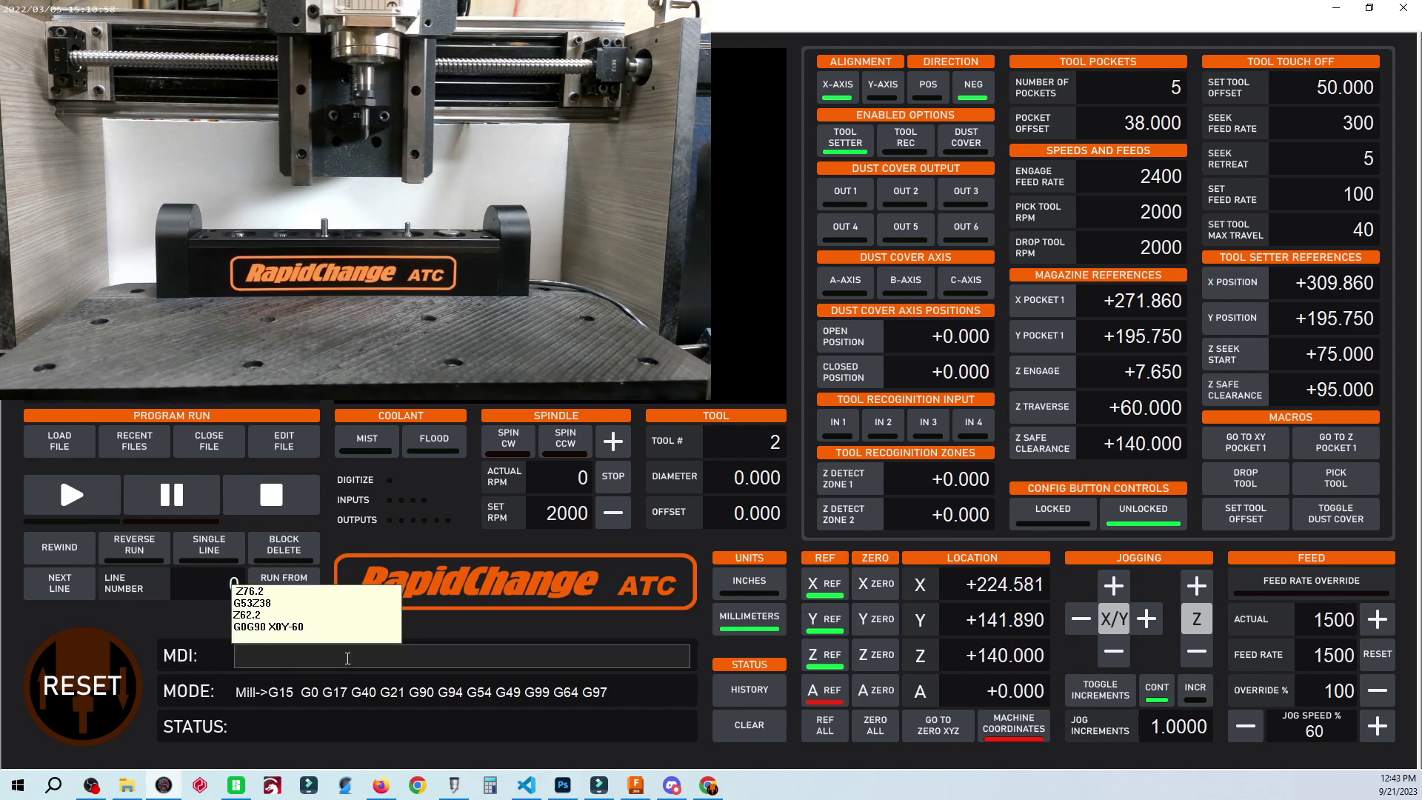
{"action": "key", "text": "Up"}
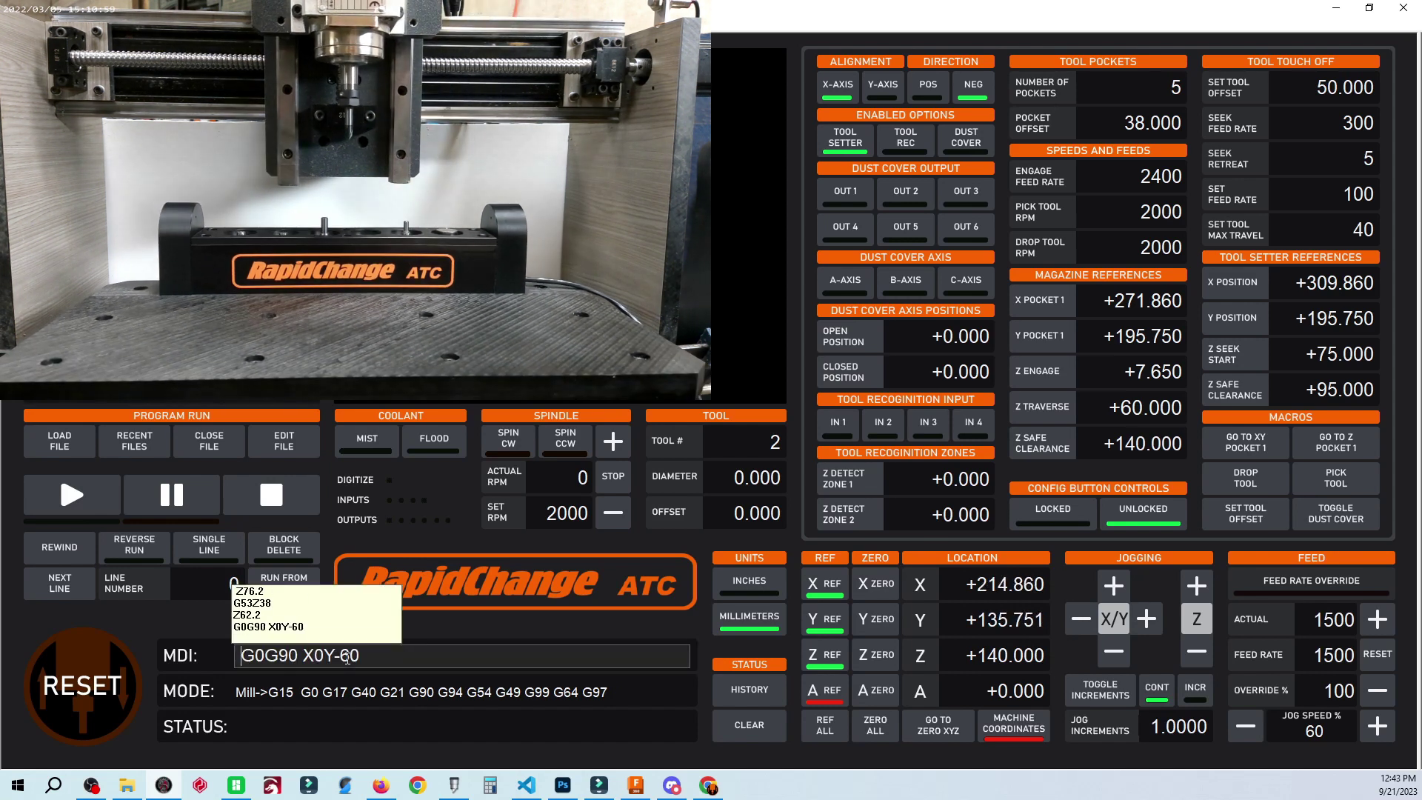
{"action": "key", "text": "Up"}
{"action": "key", "text": "Up"}
{"action": "key", "text": "Up"}
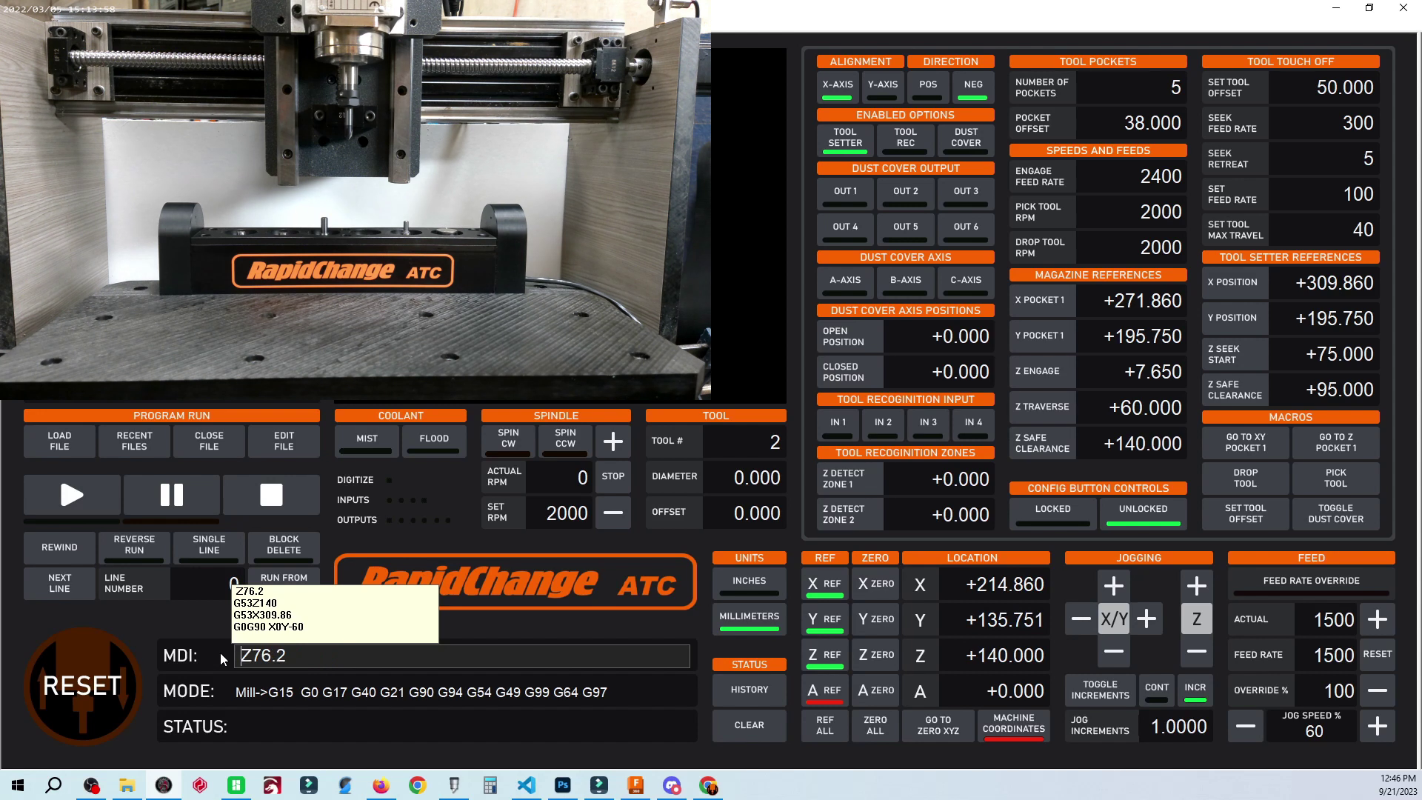
{"action": "key", "text": "Return"}
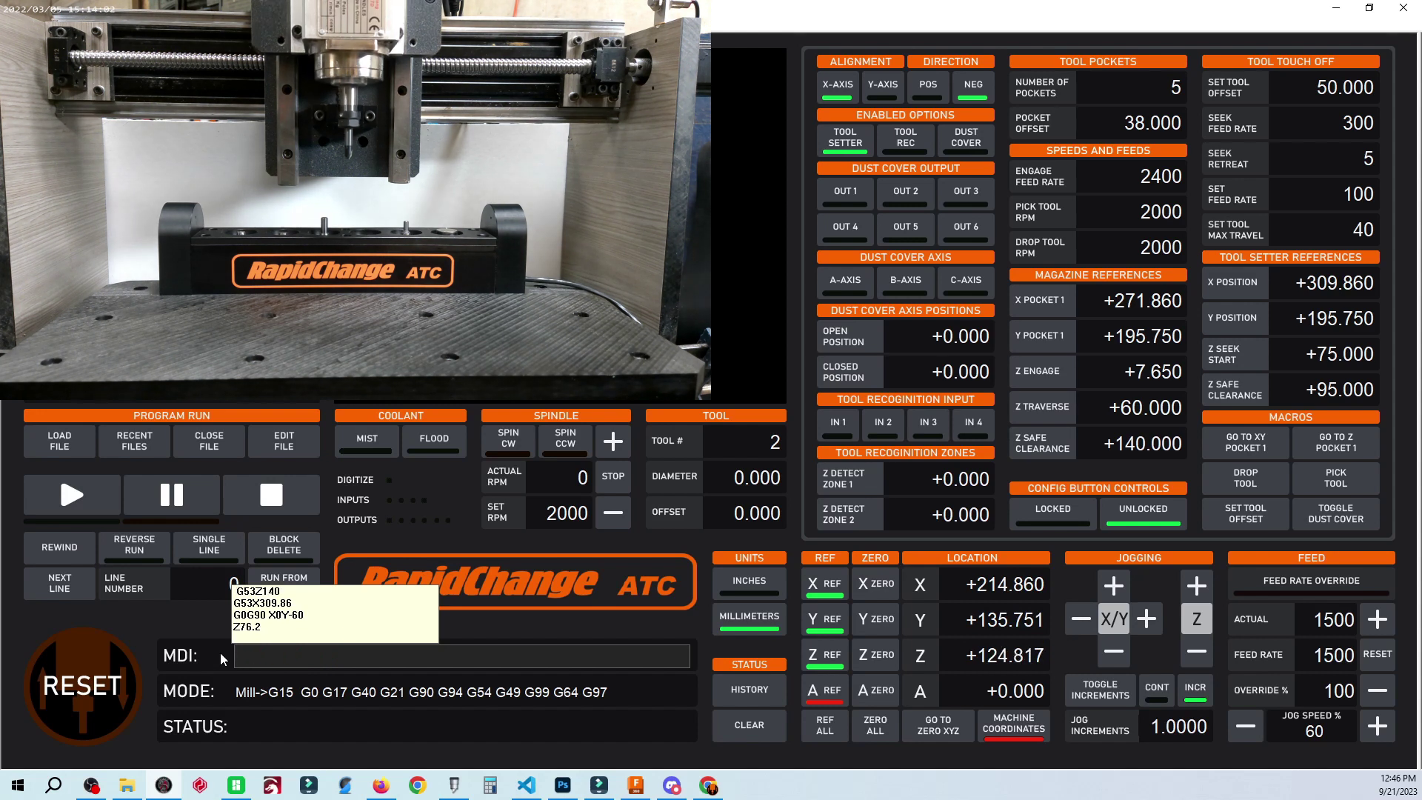
Switch to work coordinates and jog Z down in 1.0 and 0.1 steps to the gauge block at Z 75.000
{"action": "left_click", "coordinate": [1015, 725]}
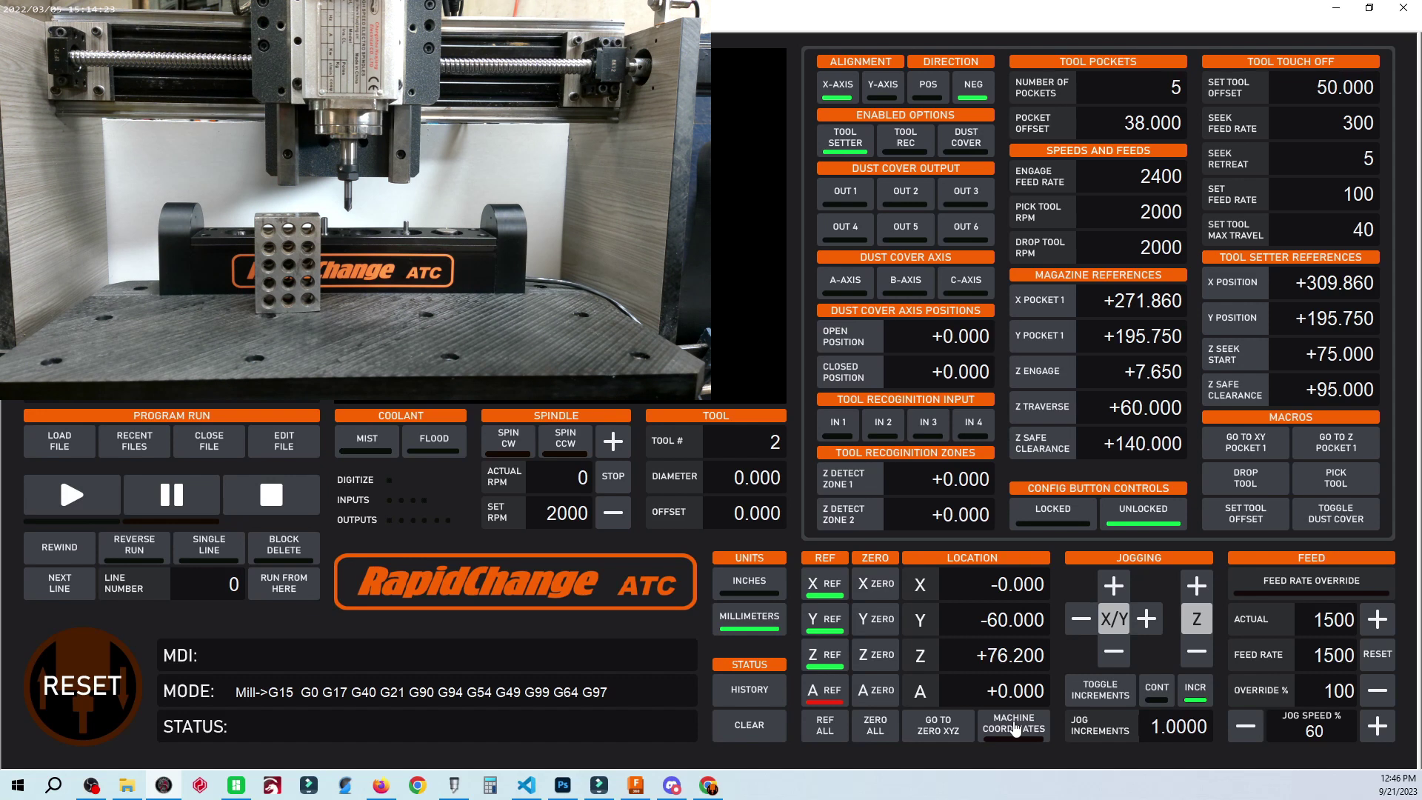
{"action": "left_click", "coordinate": [1195, 651]}
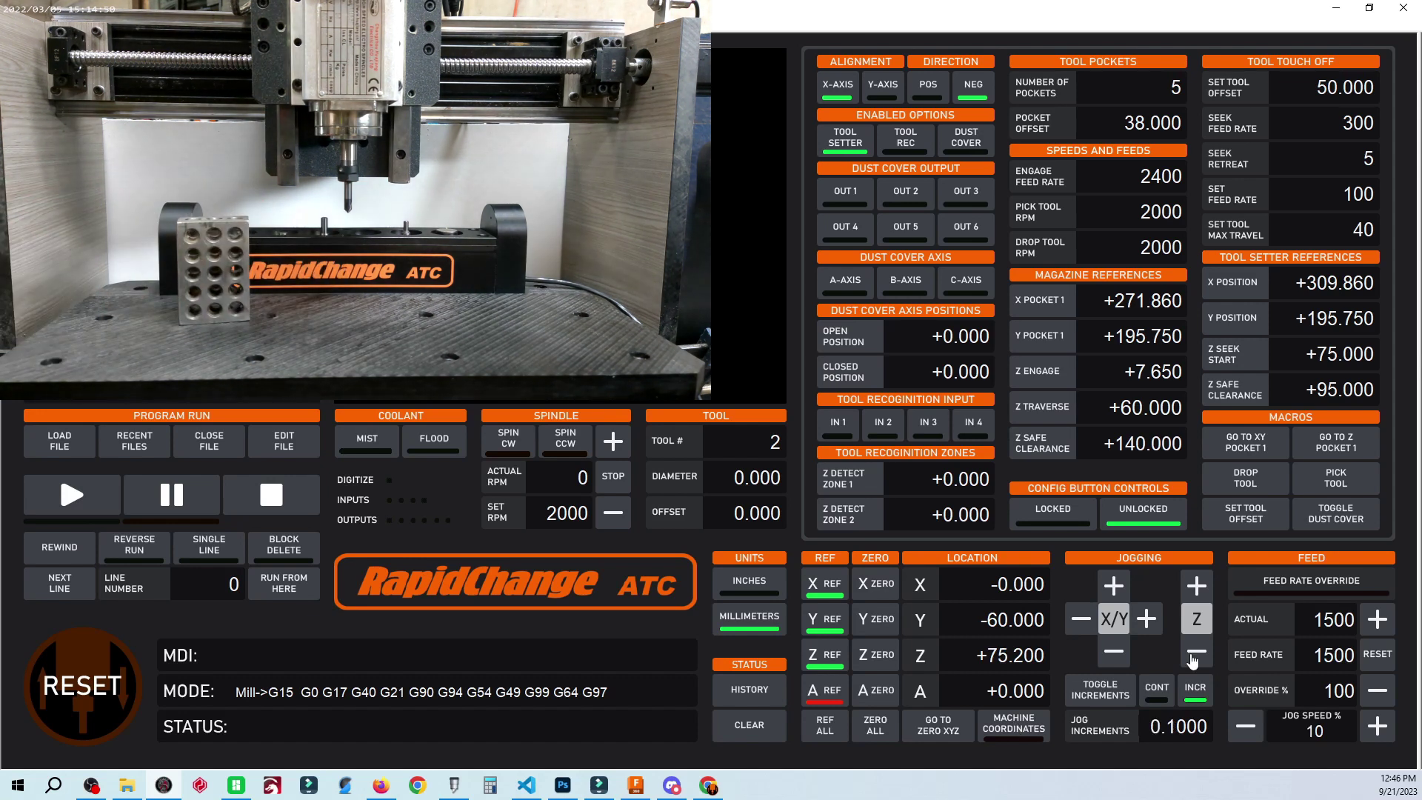
{"action": "left_click", "coordinate": [1192, 656]}
{"action": "left_click", "coordinate": [1192, 656]}
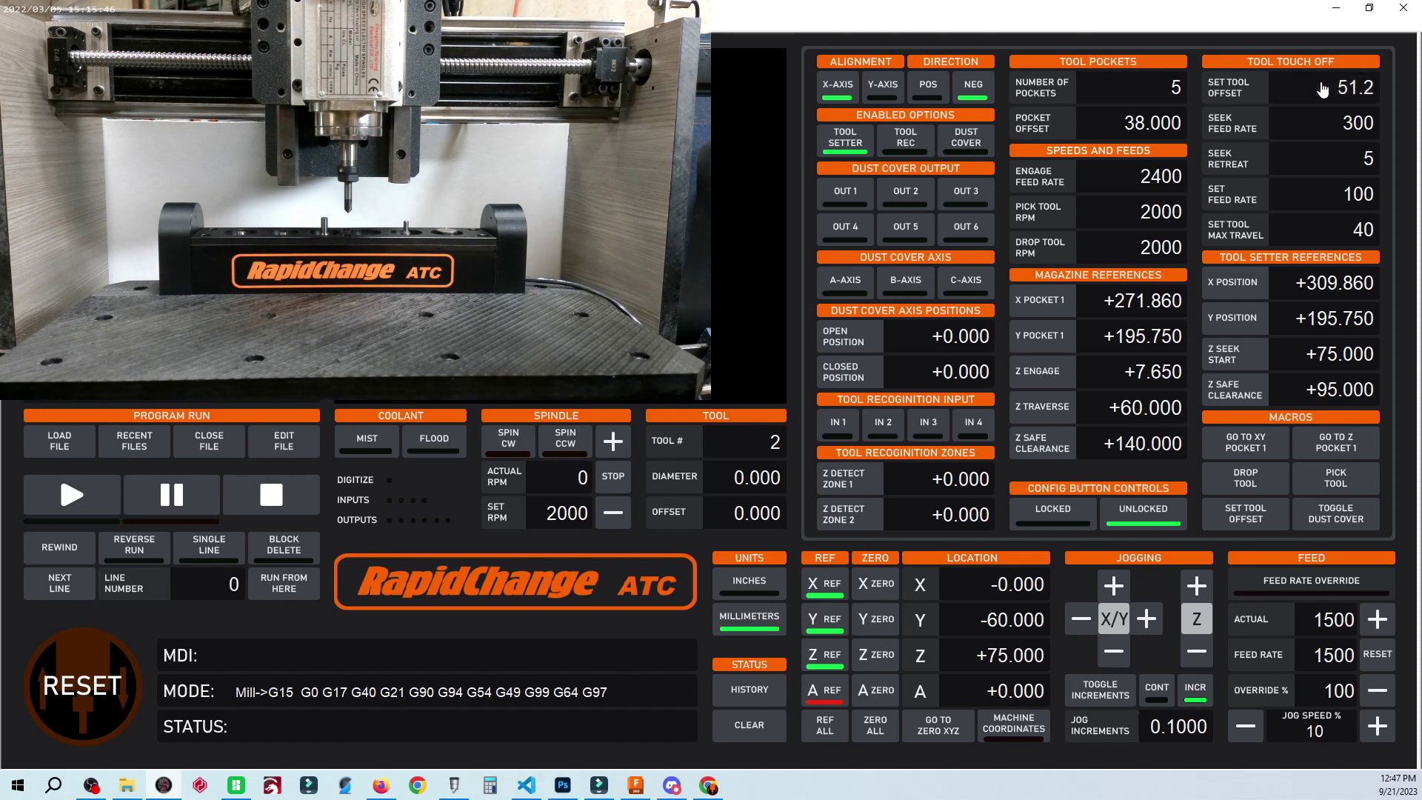
Pick up tool 1 again after setting the tool offset to 51.200
{"action": "left_click", "coordinate": [1366, 483]}
{"action": "key", "text": "Return"}
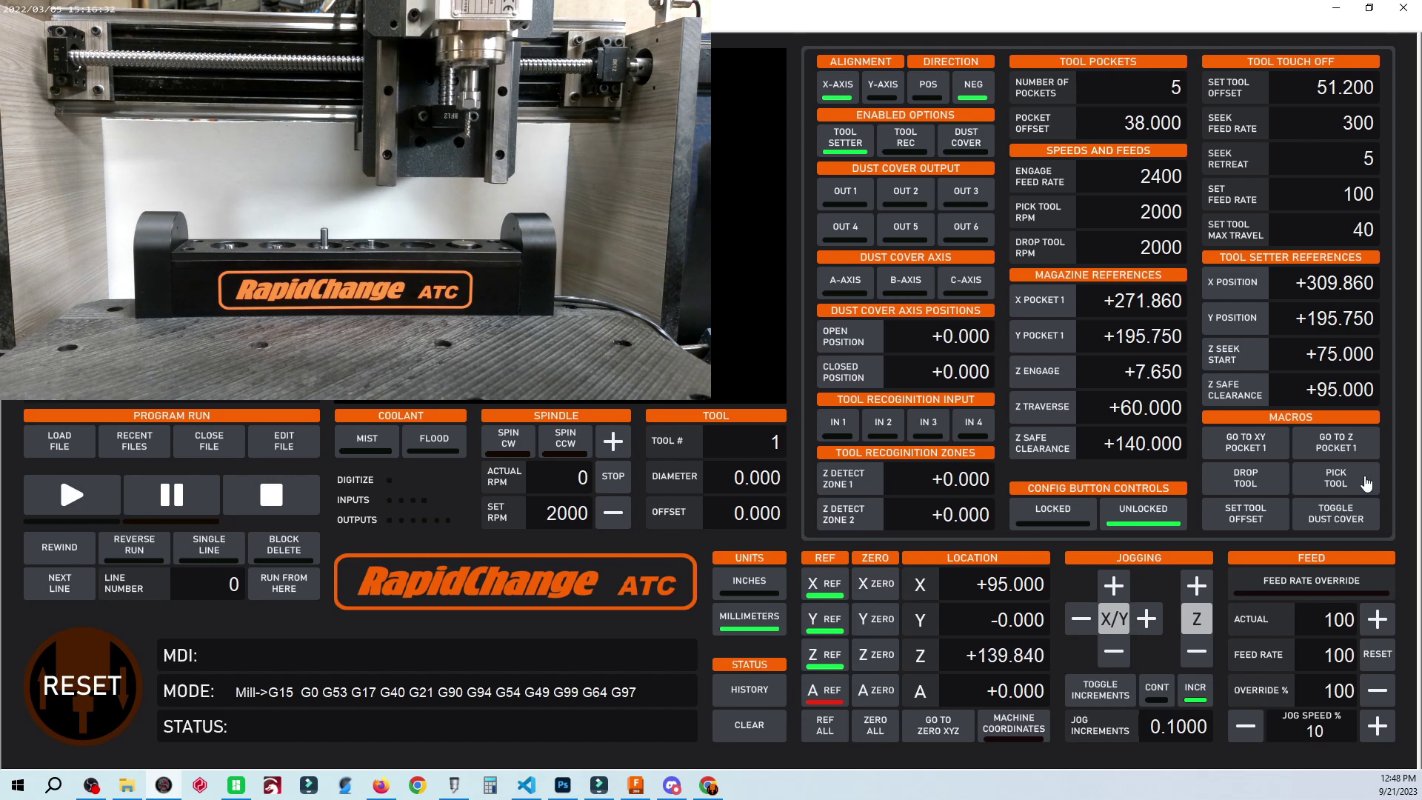
Run the recalled G0G90 X0Y-60 move with tool 1 loaded
{"action": "key", "text": "Return"}
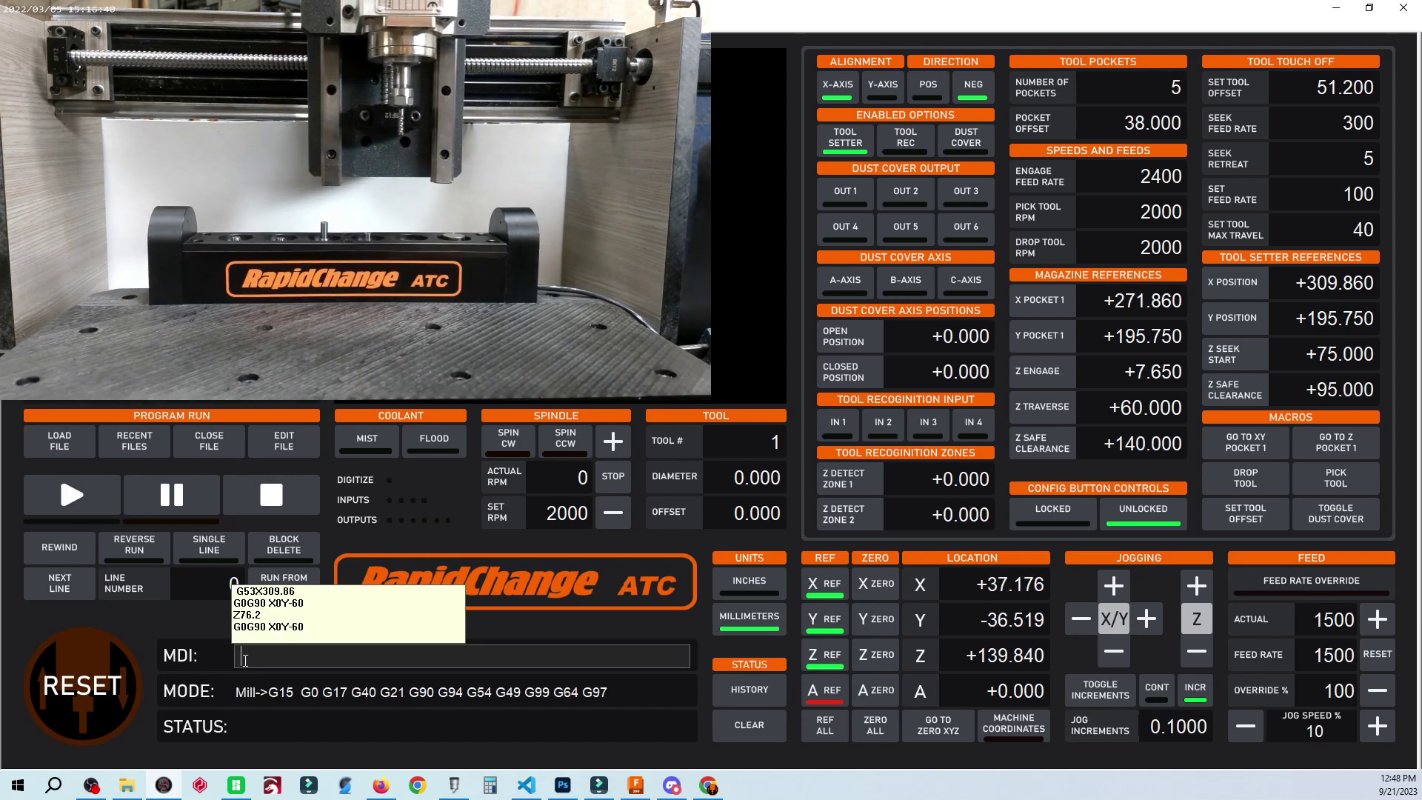